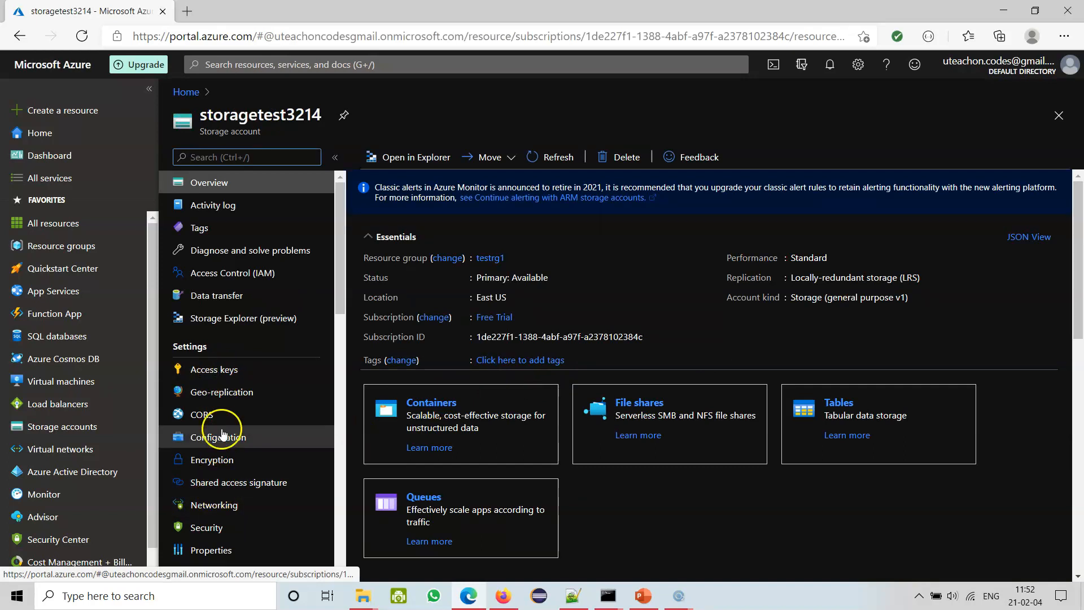
Step: Reveal the storage account's access keys and connection strings for inspection, then hide them again
left_click(227, 369)
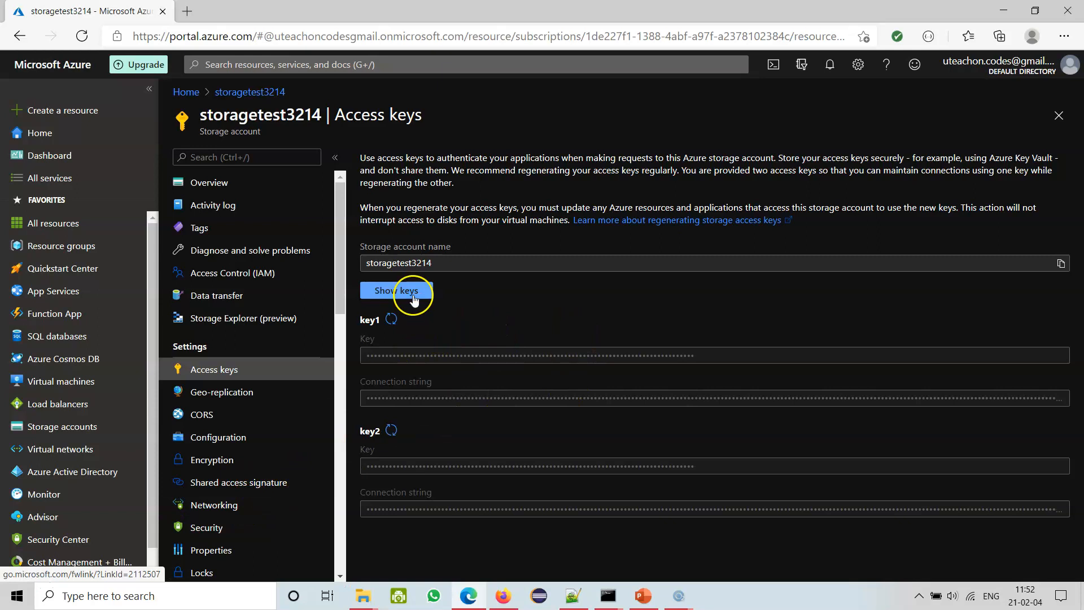
left_click(396, 290)
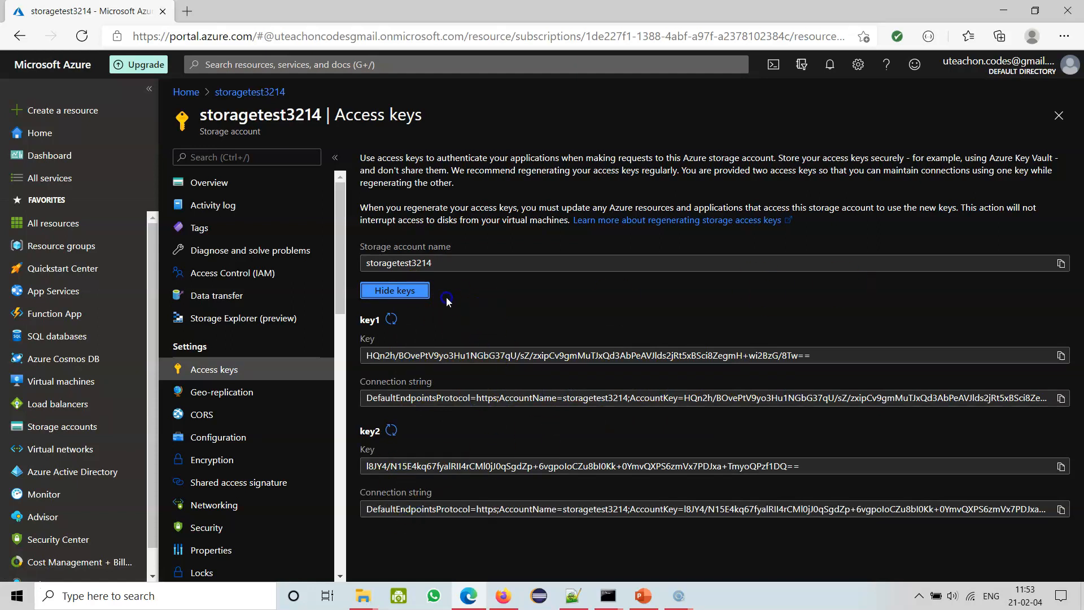
left_click(395, 290)
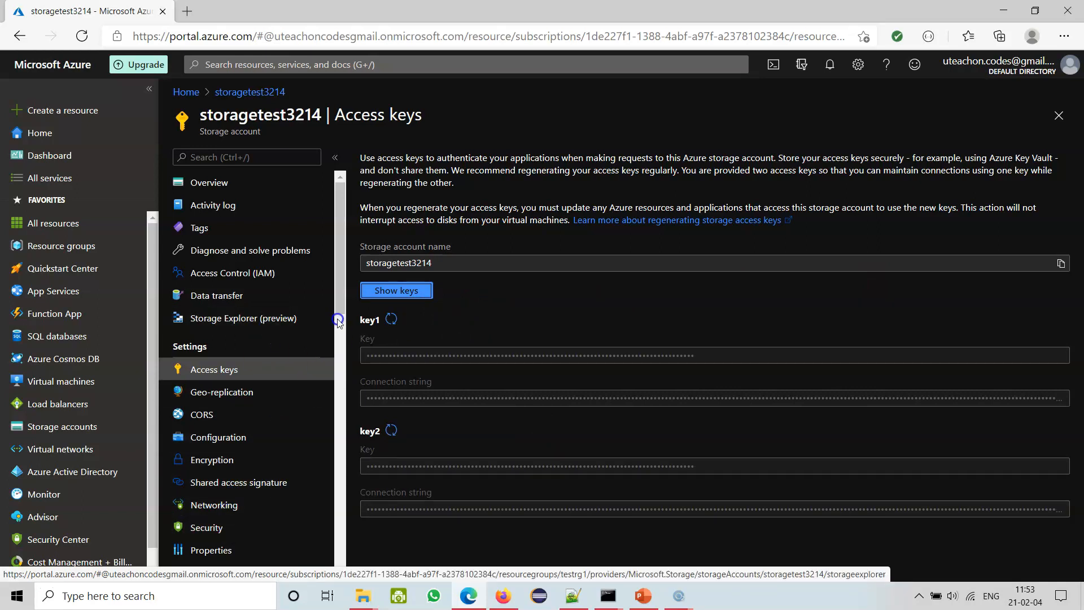
Step: Open testcontainer from the storage account's blob containers
scroll(341, 323, "down", 1)
left_click_drag(341, 323, 342, 401)
left_click(211, 341)
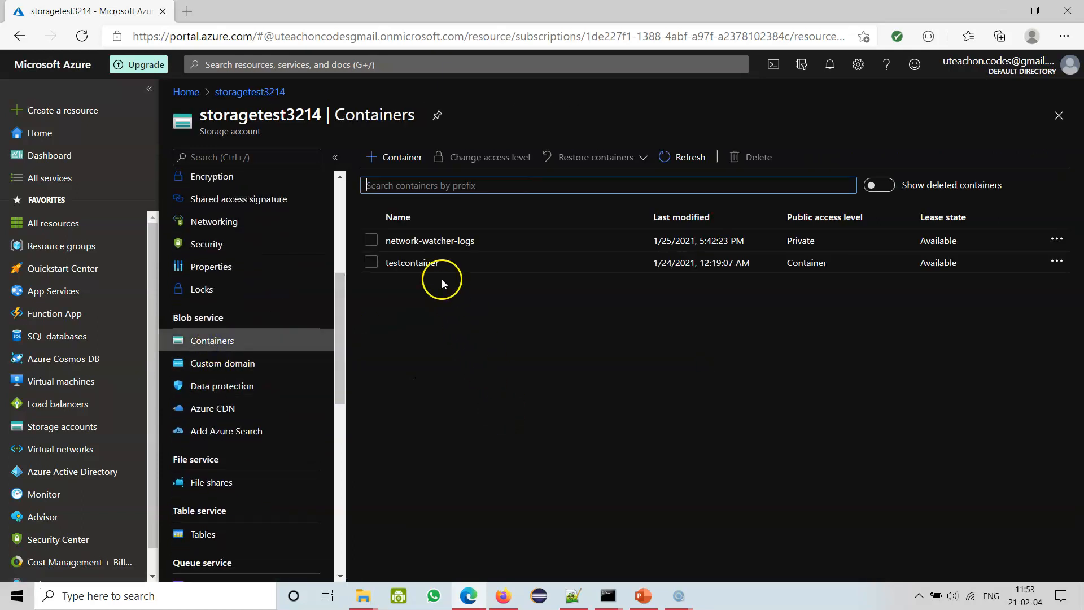
left_click(434, 263)
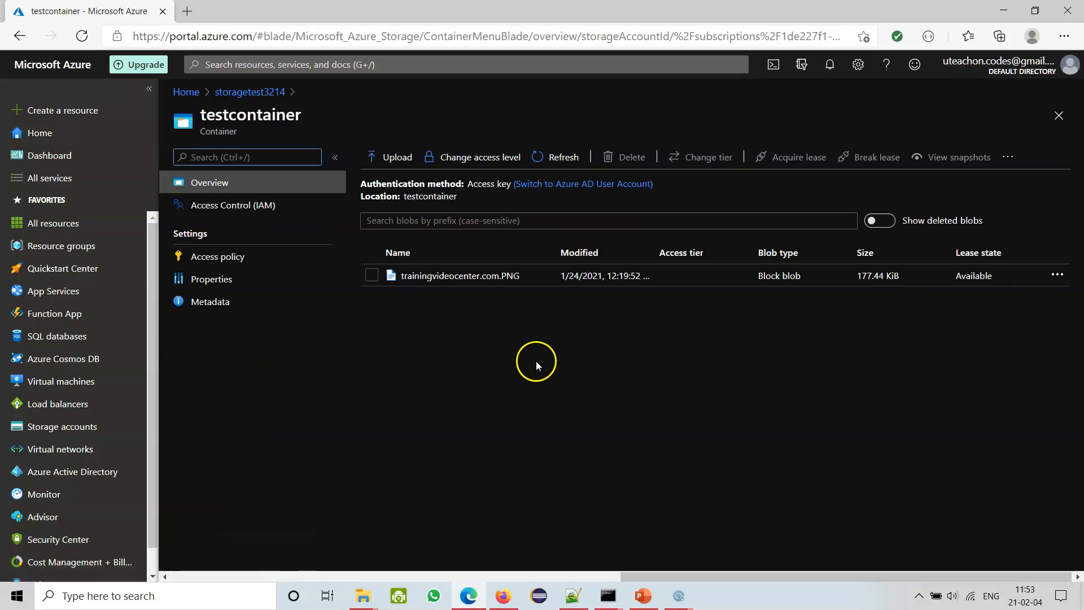
Step: Start a blob upload to testcontainer and choose Keukenhof-Garden.jpg from E:\Uteachon\azure_sa_303\5s_impl_storage_accts
left_click(405, 160)
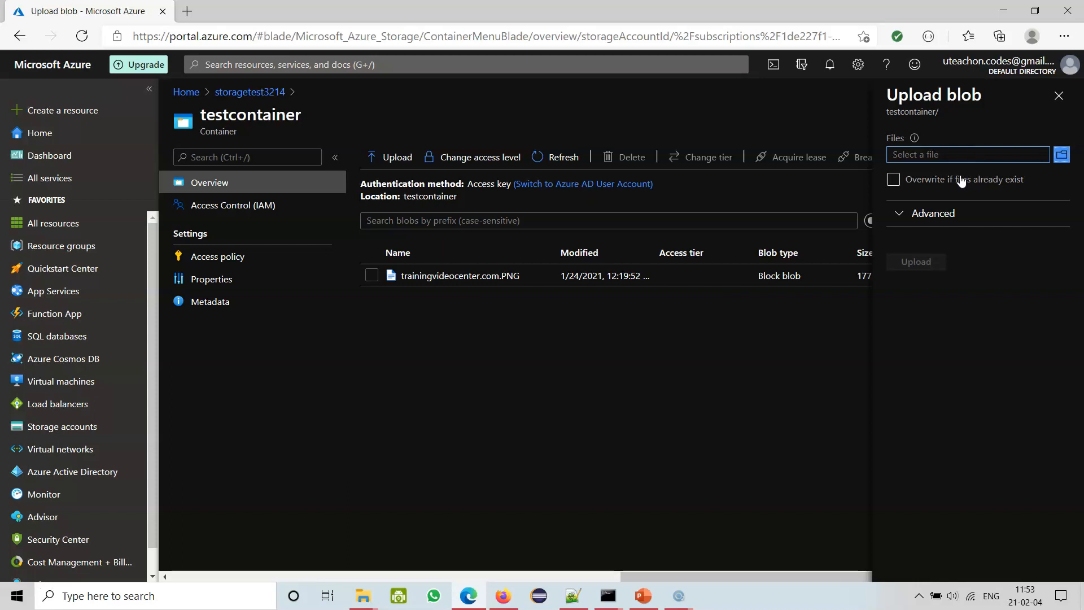
left_click(950, 181)
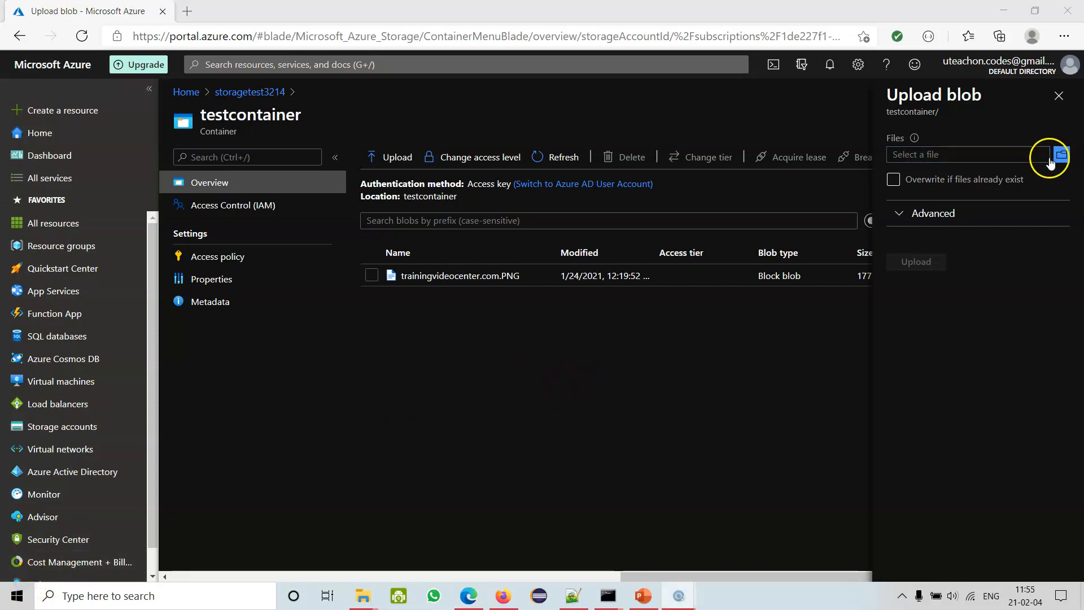
left_click(1066, 162)
left_click(194, 293)
type("E:\\Uteachon\\azure_sa_303\\5s_impl_storage_accts")
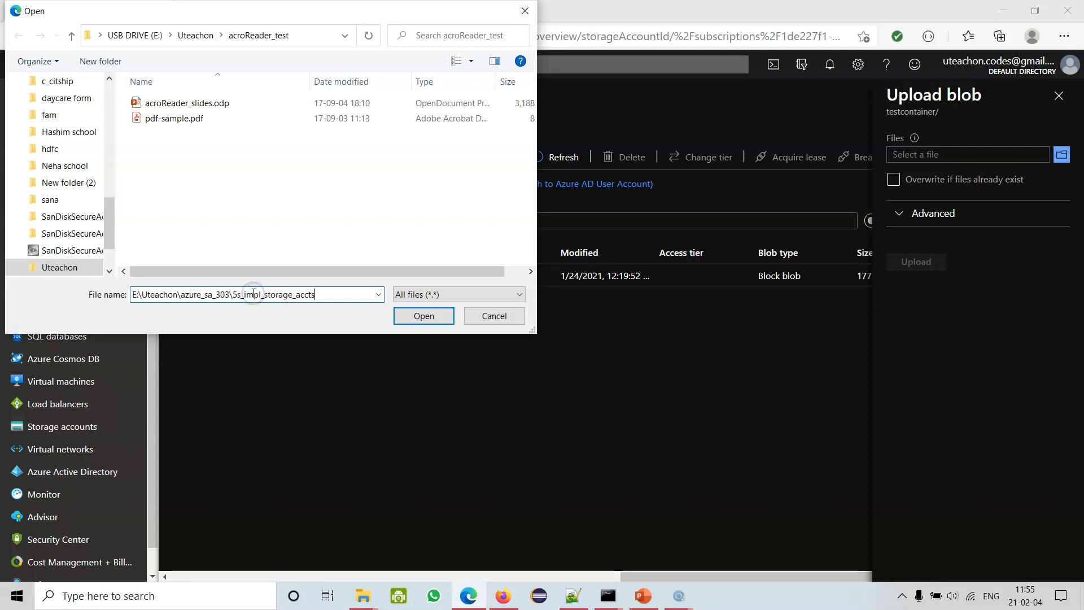
left_click(415, 312)
left_click(179, 164)
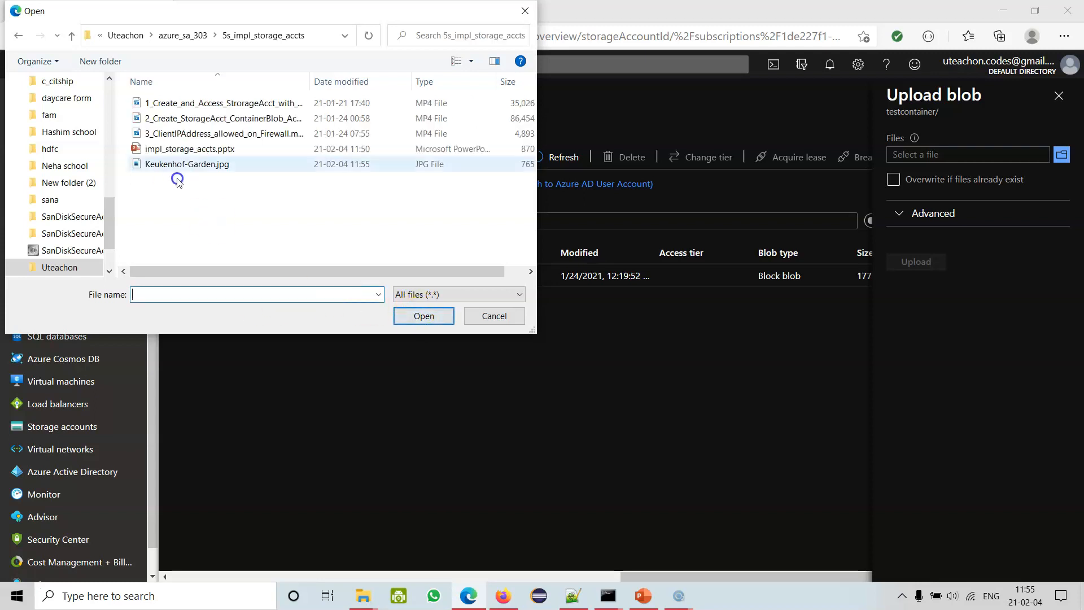
left_click(422, 324)
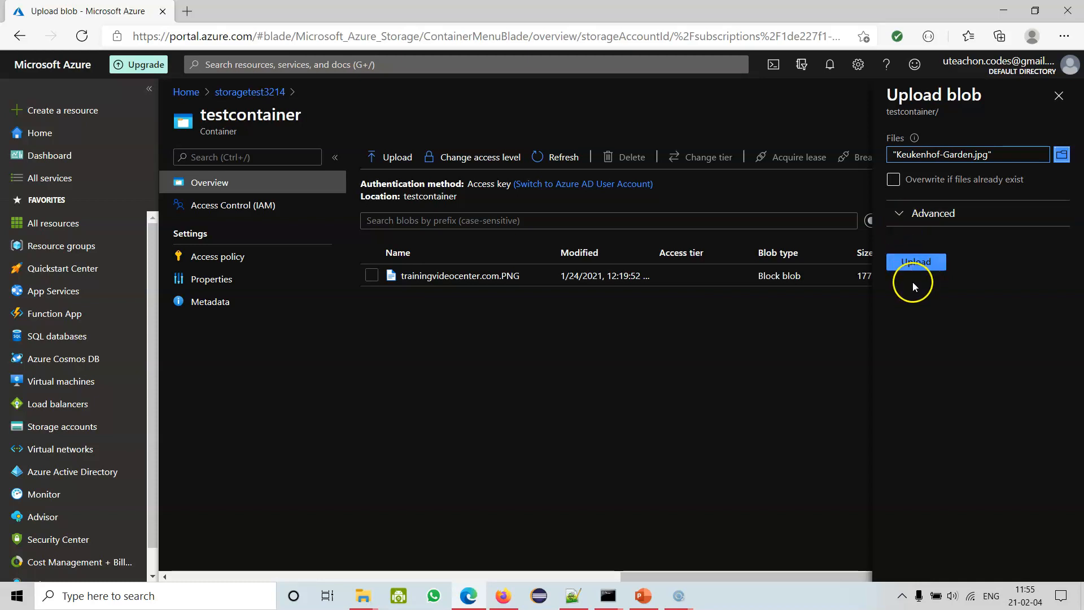
Step: Review the advanced upload options, including the authentication type and the available blob types
left_click(925, 213)
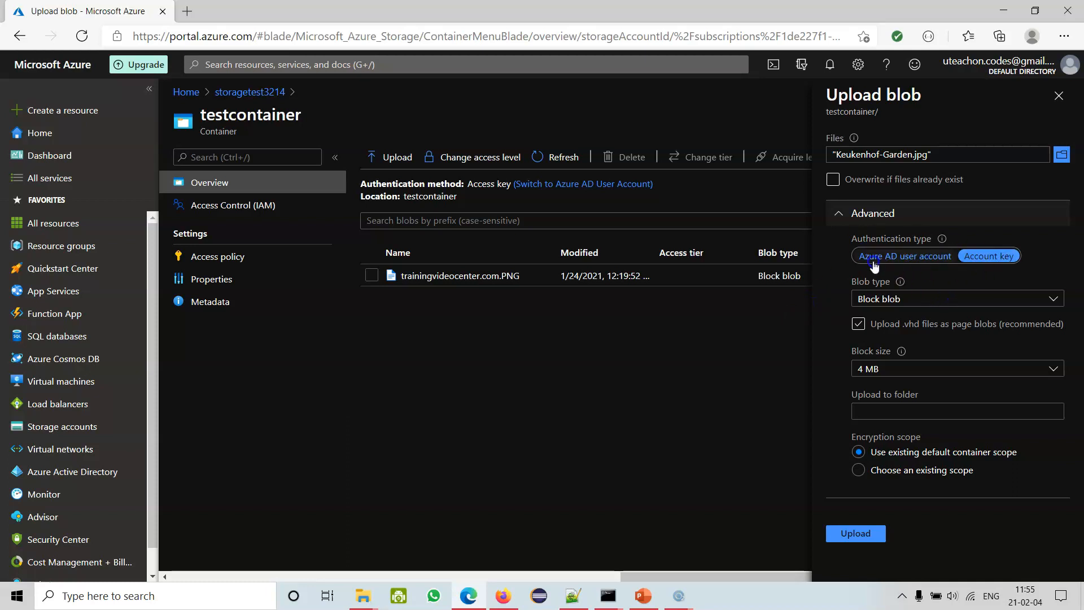
left_click(984, 255)
left_click(971, 259)
left_click(972, 257)
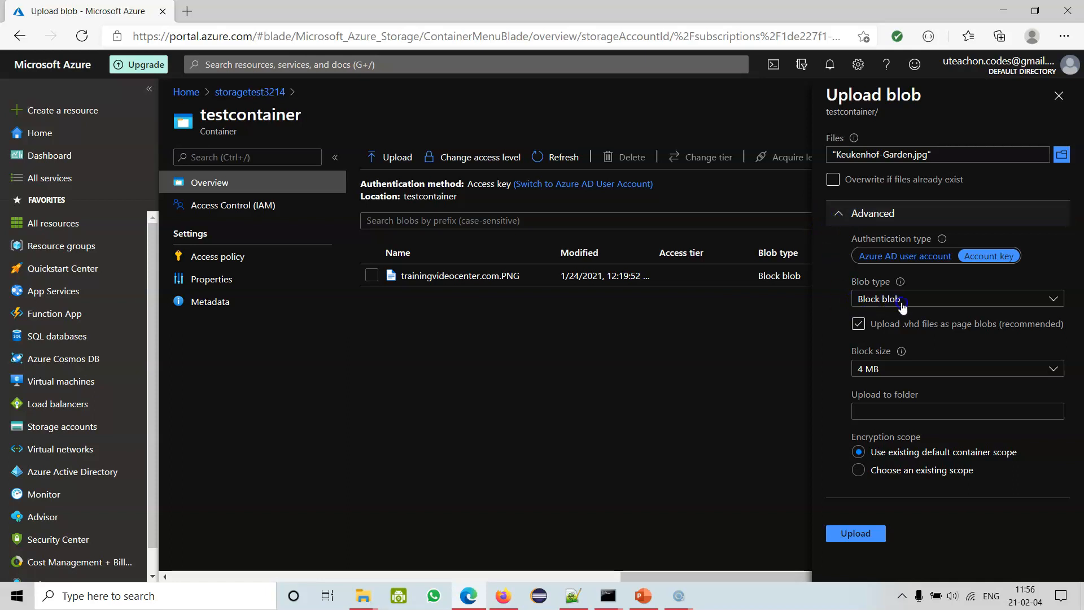
left_click(925, 302)
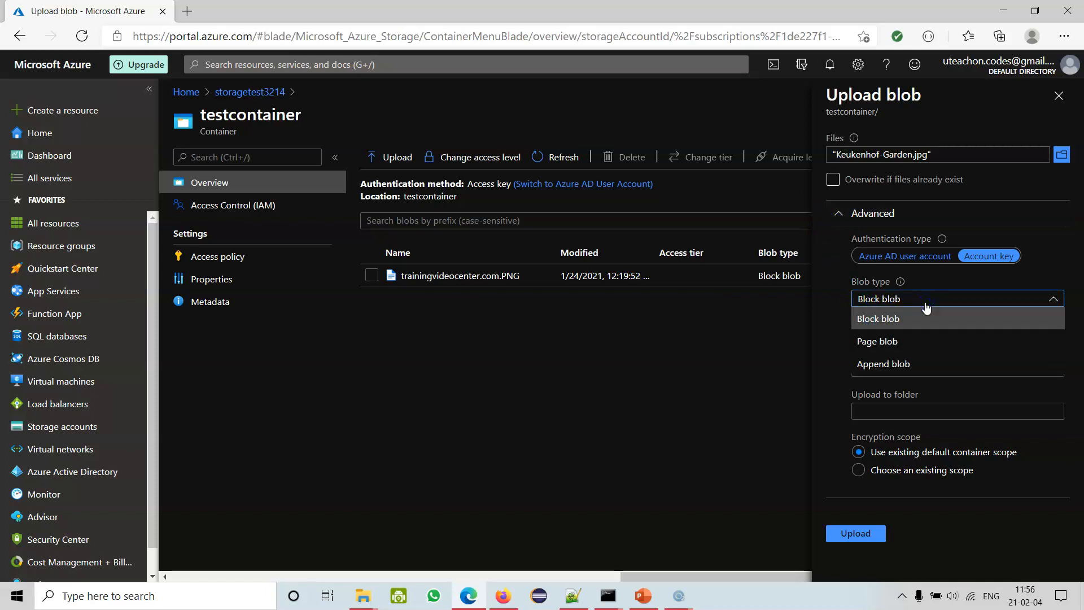
left_click(760, 358)
Step: Upload Keukenhof-Garden.jpg to testcontainer with the default advanced options and view the uploaded blob's properties
left_click(837, 212)
left_click(921, 262)
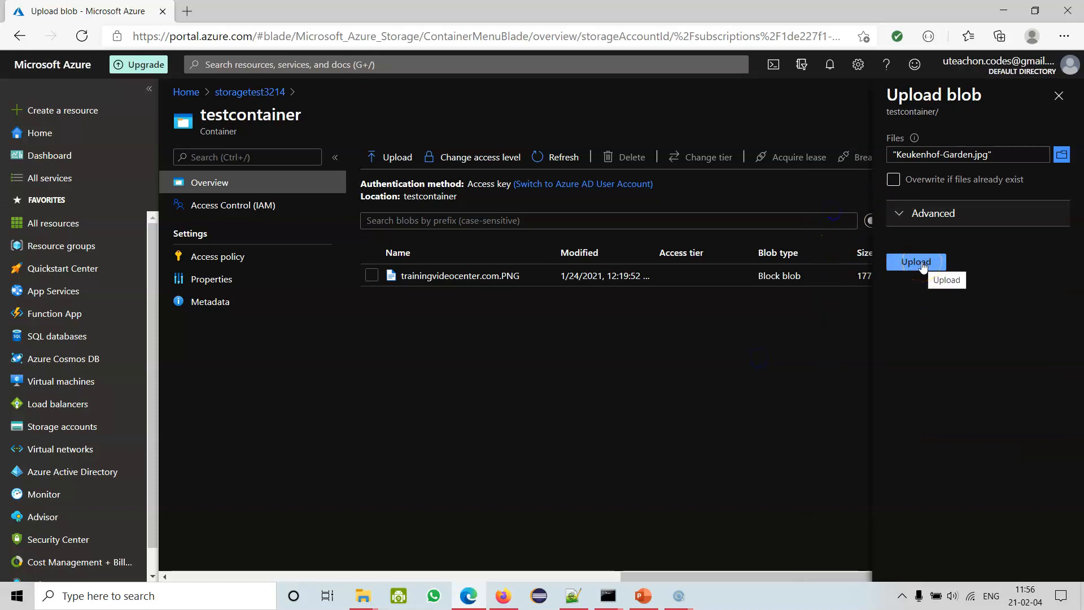
left_click(899, 212)
left_click(836, 213)
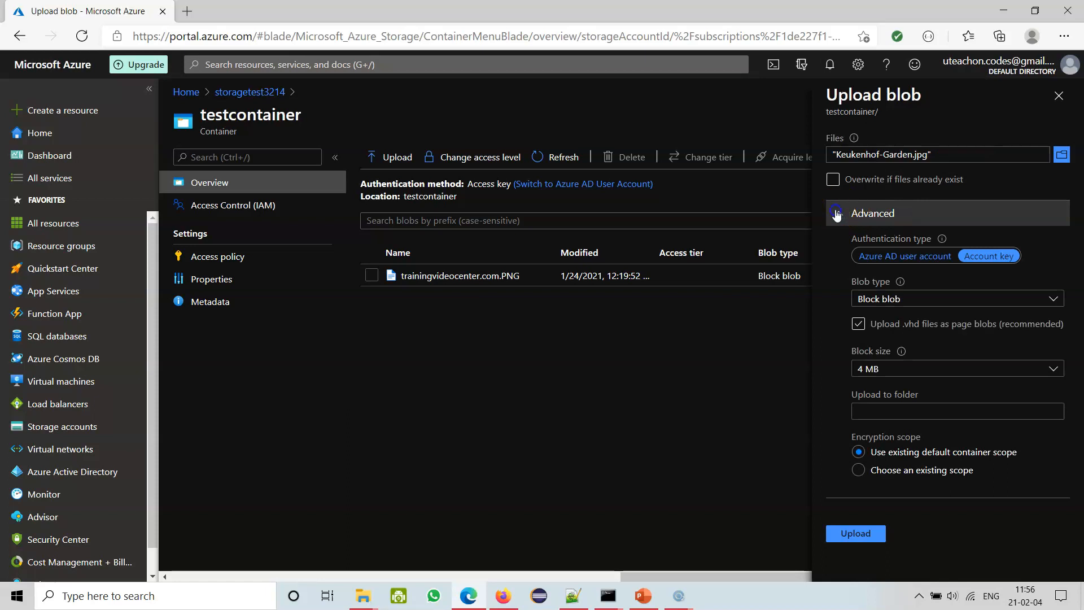
left_click(910, 262)
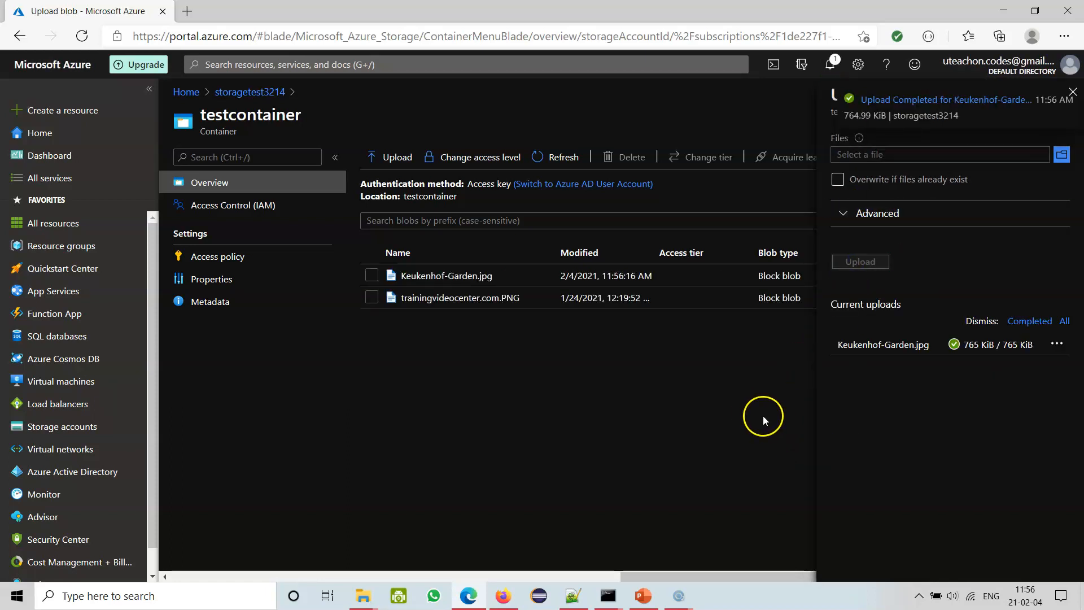
left_click(468, 275)
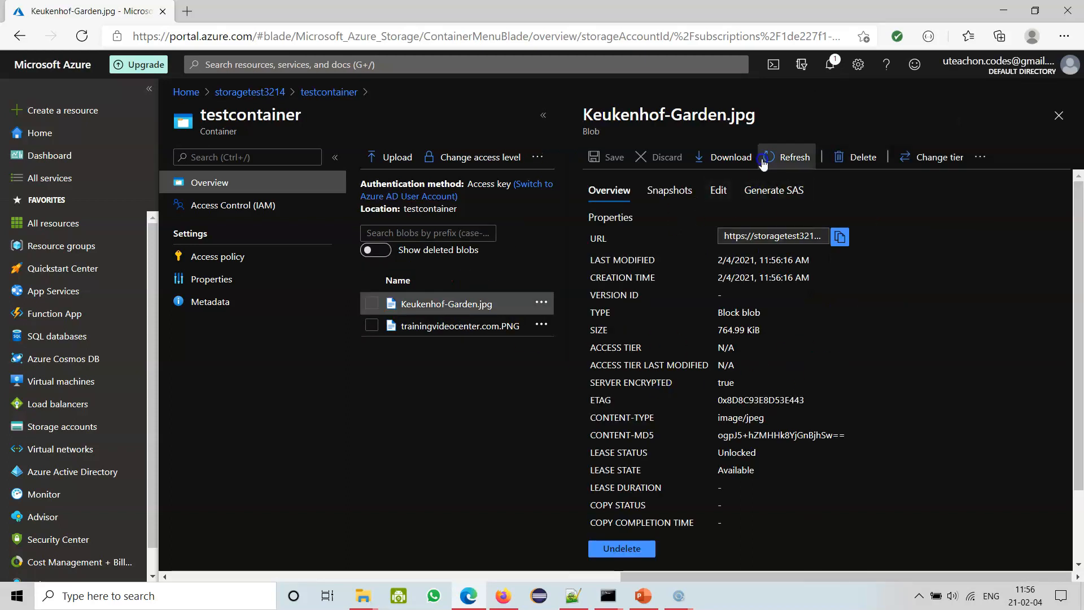
left_click(1060, 116)
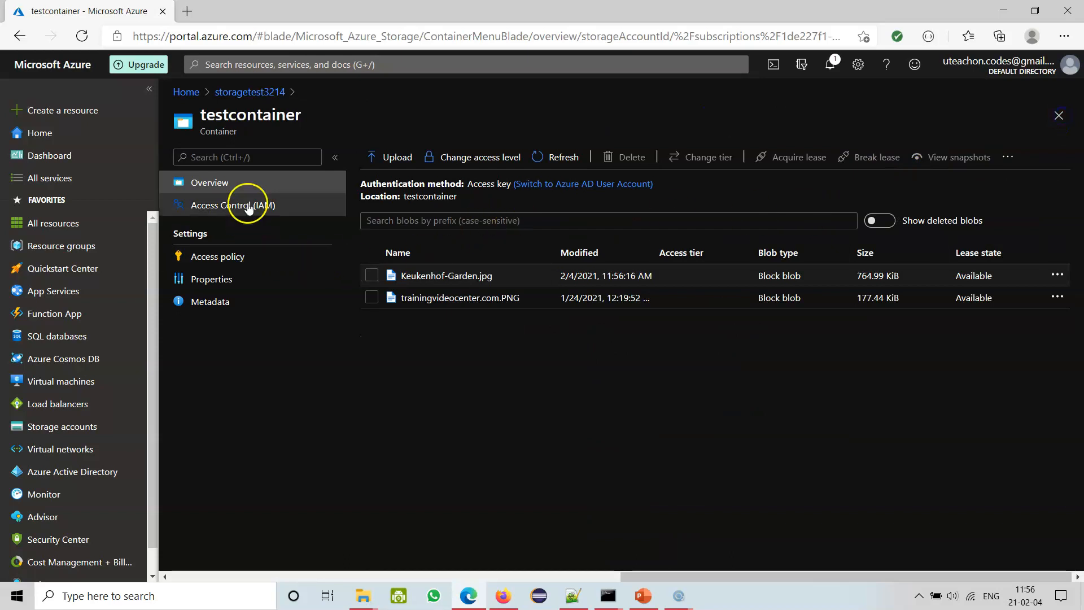
Step: Open the shared access signature settings of storagetest3214 and restrict the allowed services to Blob
left_click(270, 92)
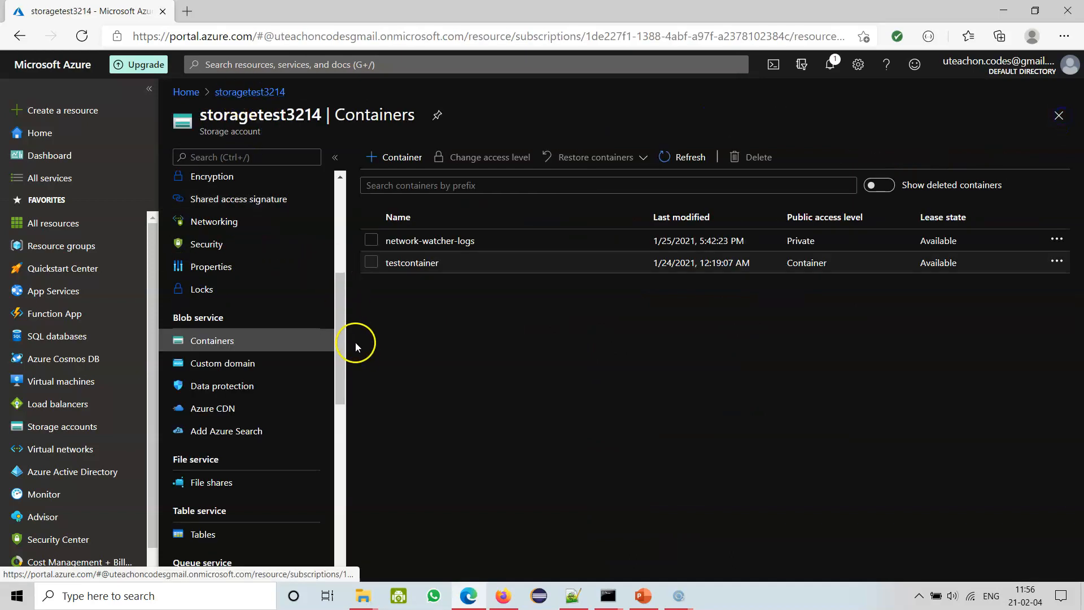
left_click(340, 369)
mouse_move(341, 371)
left_mouse_down()
mouse_move(336, 430)
mouse_move(314, 234)
mouse_move(320, 305)
left_mouse_up()
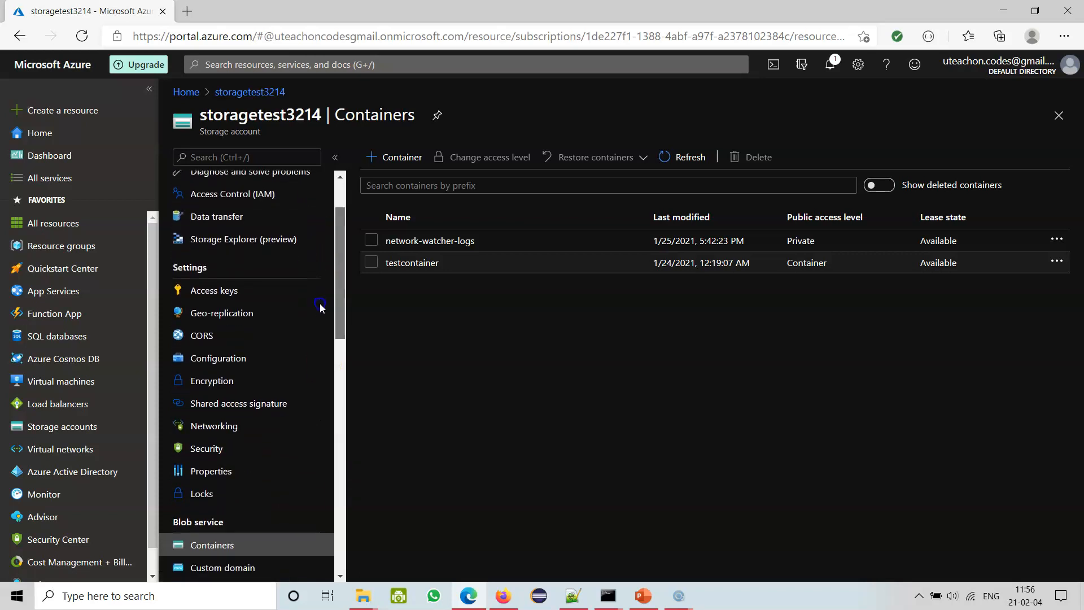
left_click(213, 404)
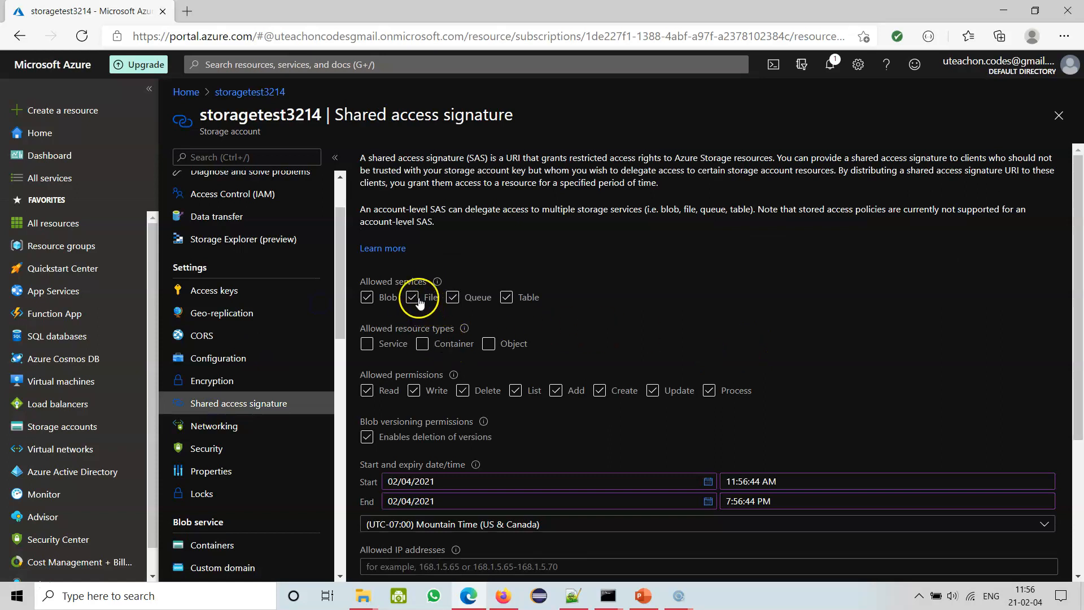
mouse_move(438, 283)
left_click(415, 301)
left_click(453, 299)
left_click(508, 300)
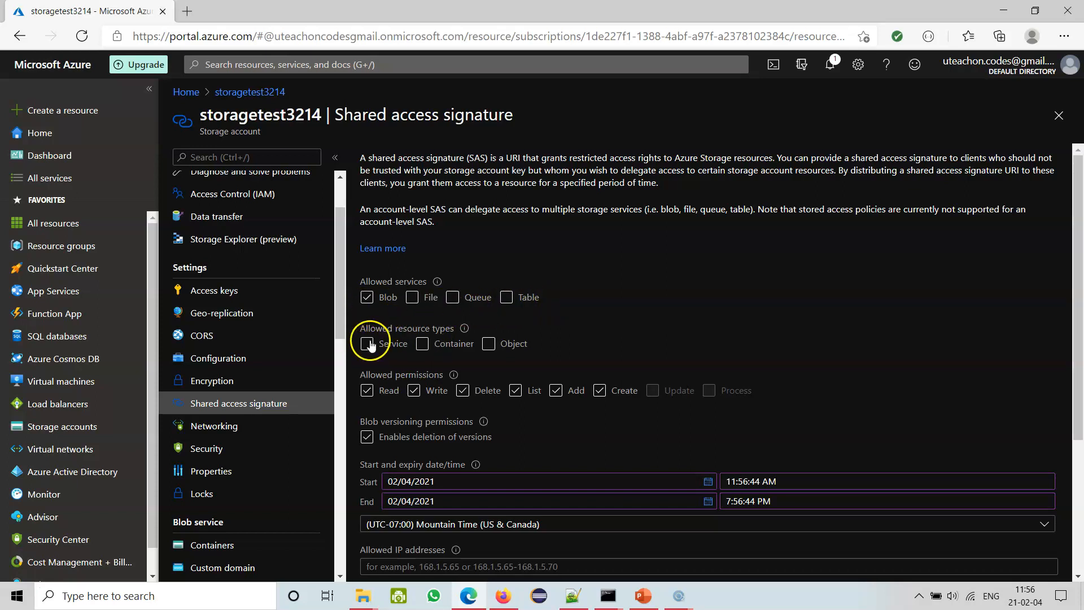
Step: Allow the Service resource type and leave only the Read and Write permissions enabled for the shared access signature
mouse_move(463, 329)
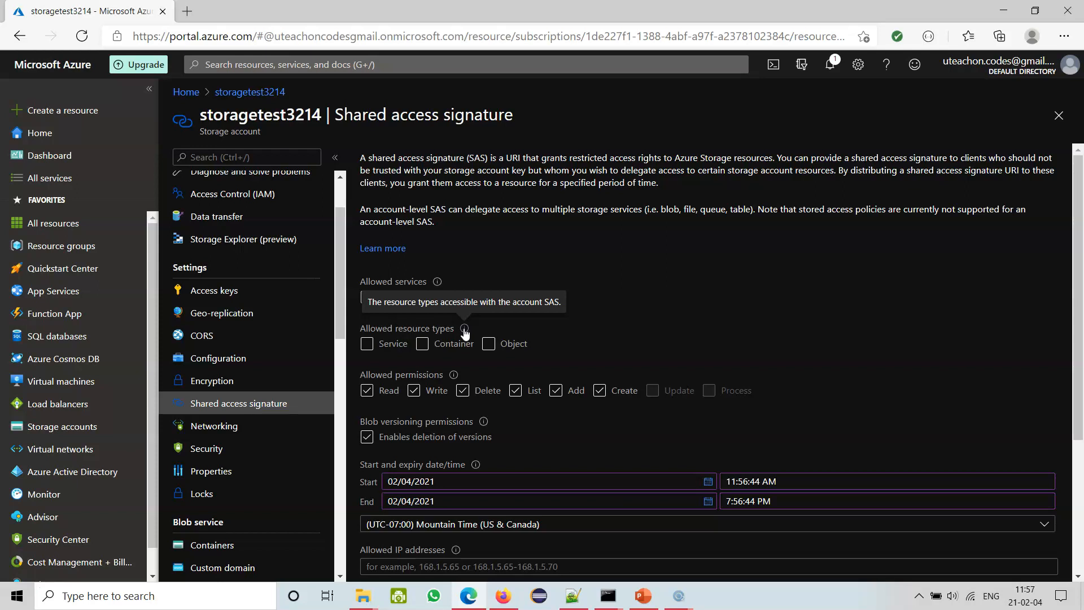
left_click(367, 344)
scroll(677, 366, "down", 2)
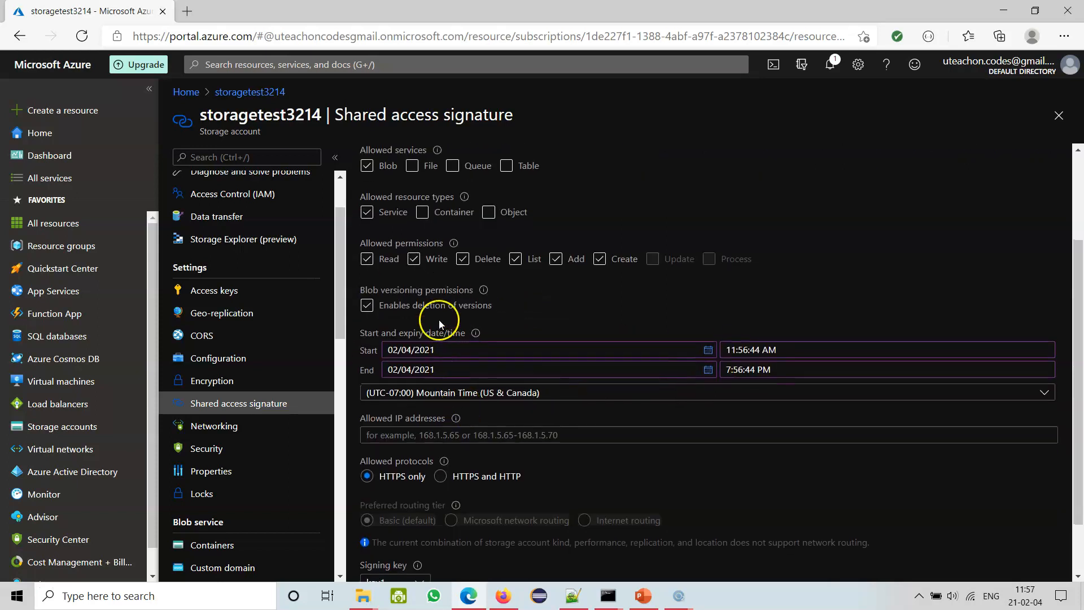
left_click(413, 258)
left_click(462, 259)
left_click(416, 260)
Step: Set the shared access signature's start time to 11:45:44 AM
left_click(755, 350)
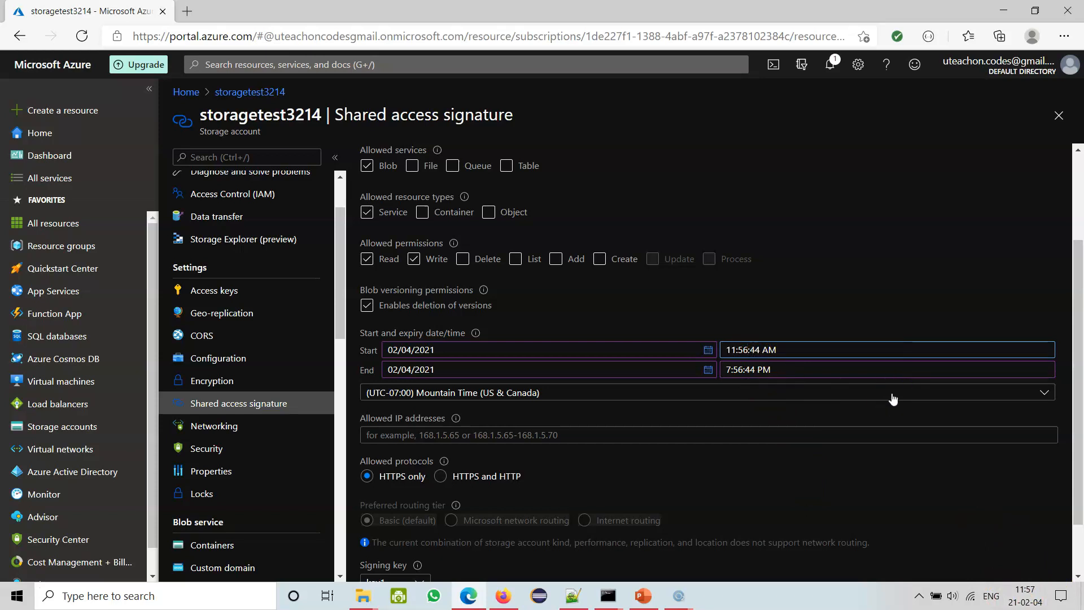
key("BackSpace")
key("BackSpace")
key("BackSpace")
scroll(1066, 356, "down", 1)
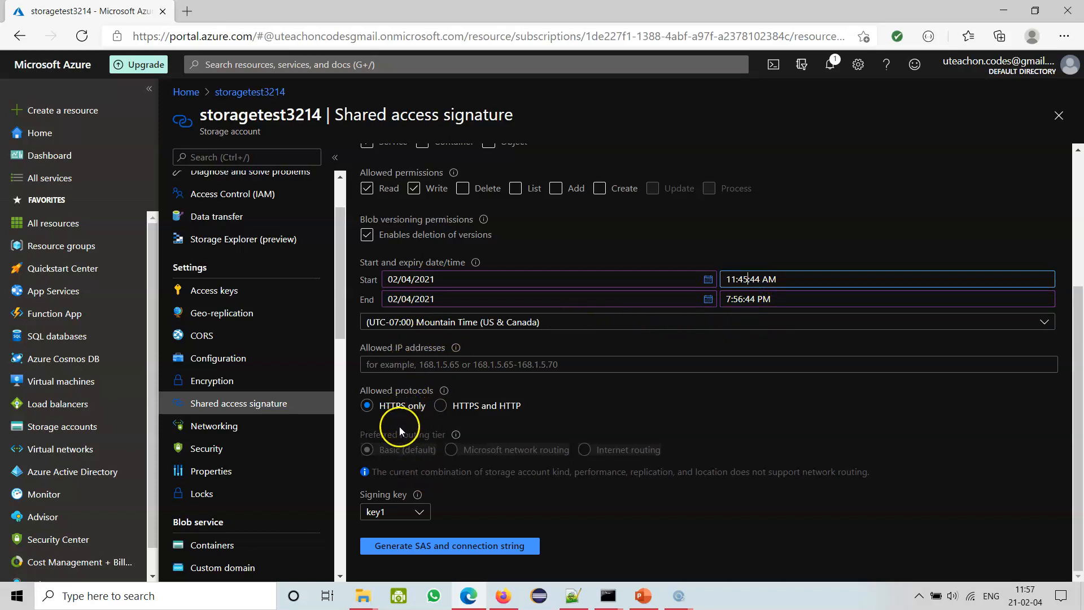
Step: Choose key1 as the signing key and generate the SAS and connection string
left_click(411, 512)
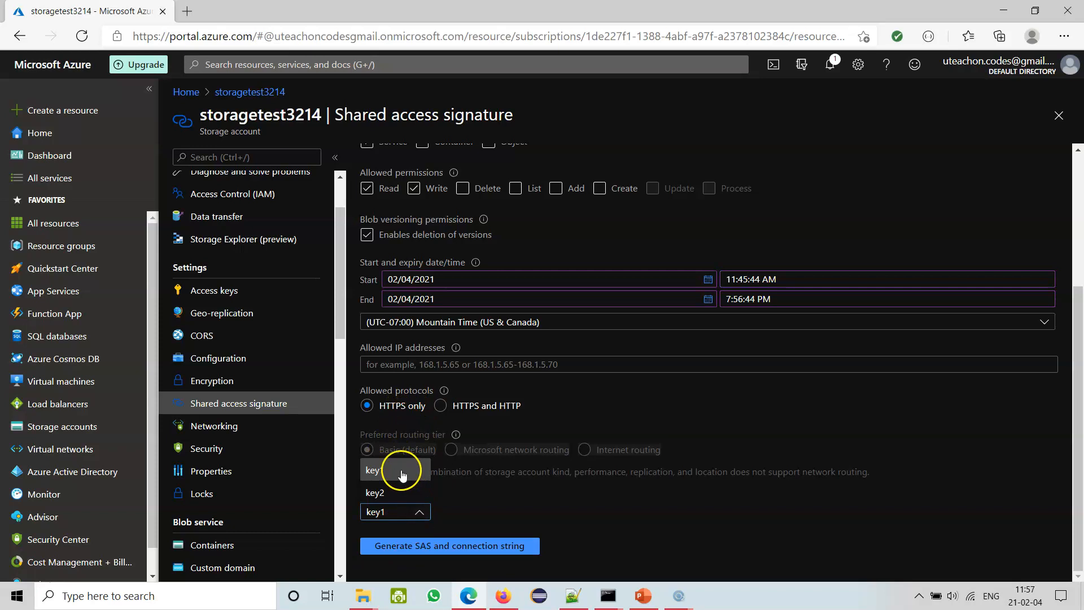
left_click(377, 493)
left_click(406, 511)
left_click(389, 479)
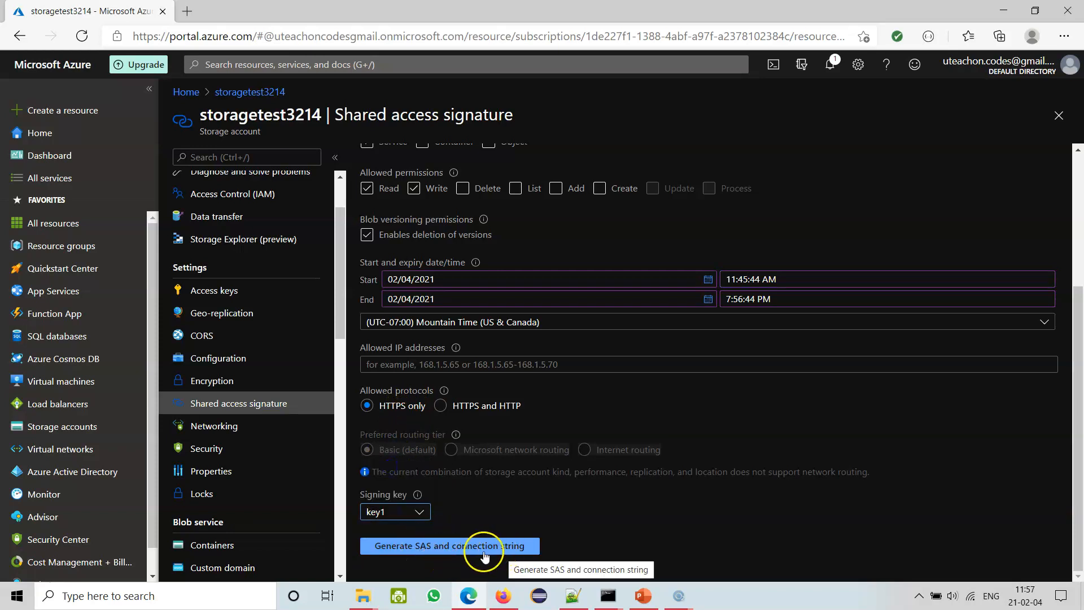
left_click(465, 547)
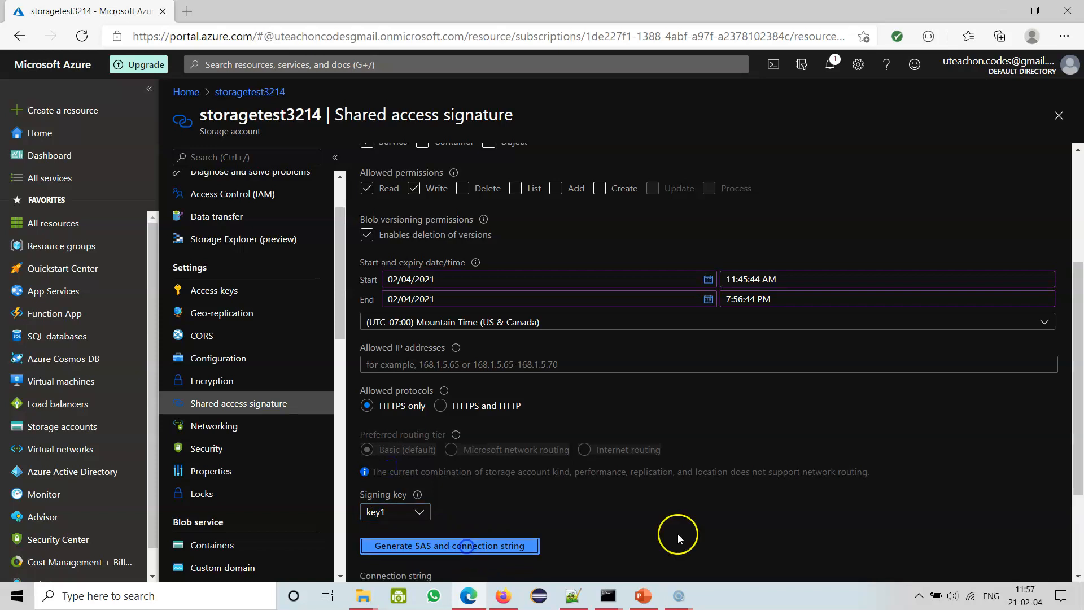
Step: Copy the generated SAS token to the clipboard
scroll(1076, 327, "down", 3)
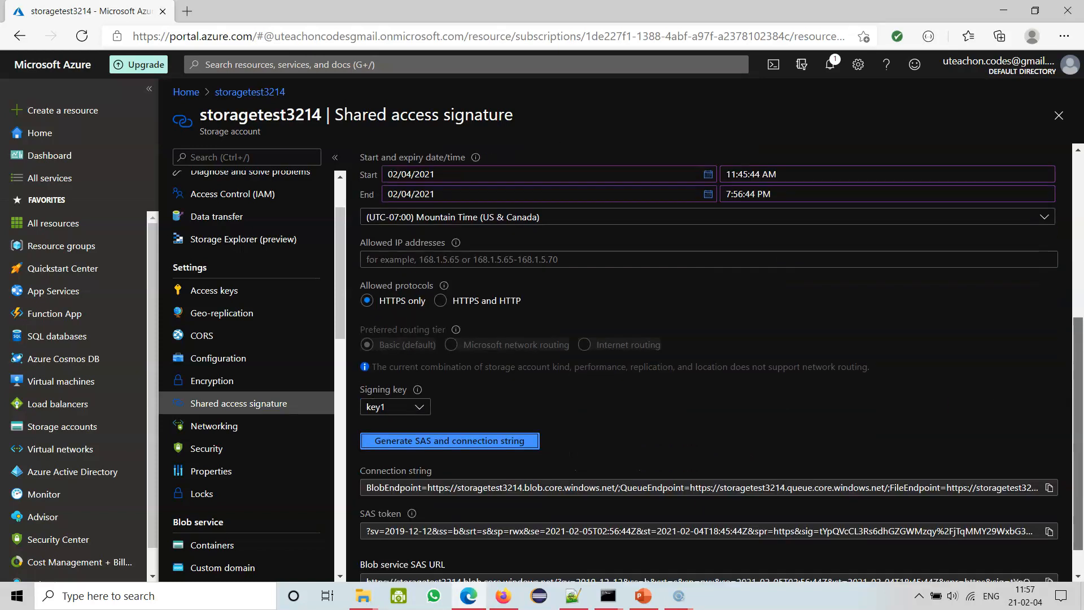
left_click(435, 494)
scroll(598, 493, "up", 7)
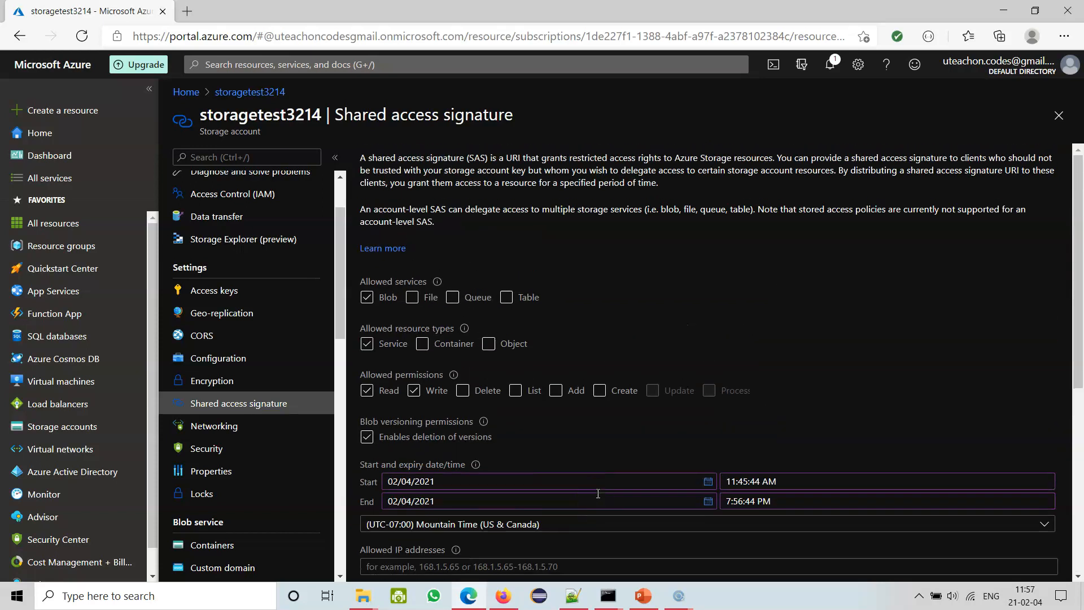
scroll(778, 543, "down", 7)
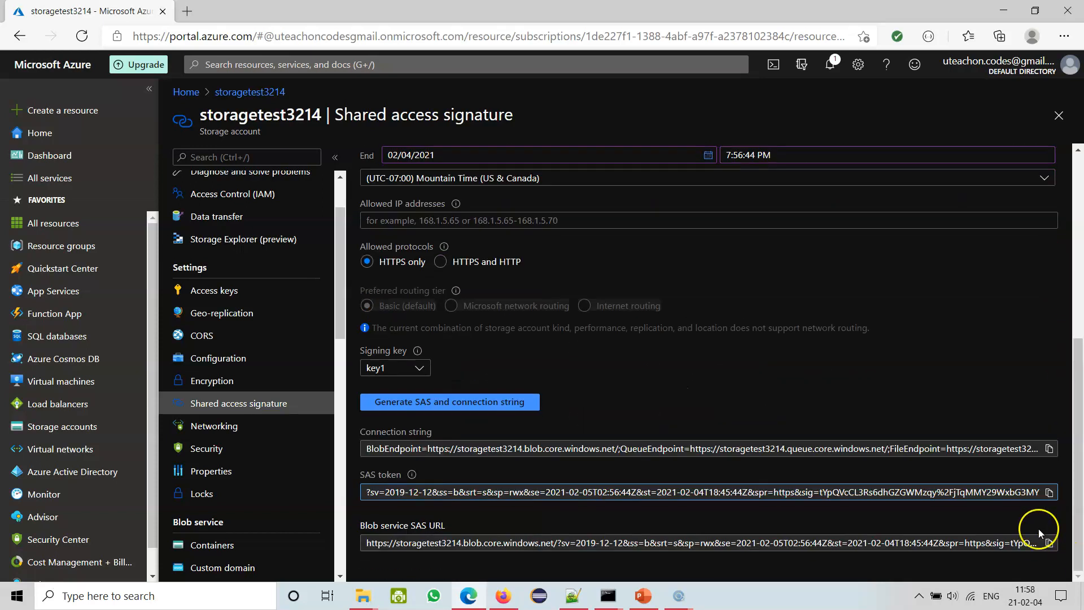
left_click(1050, 496)
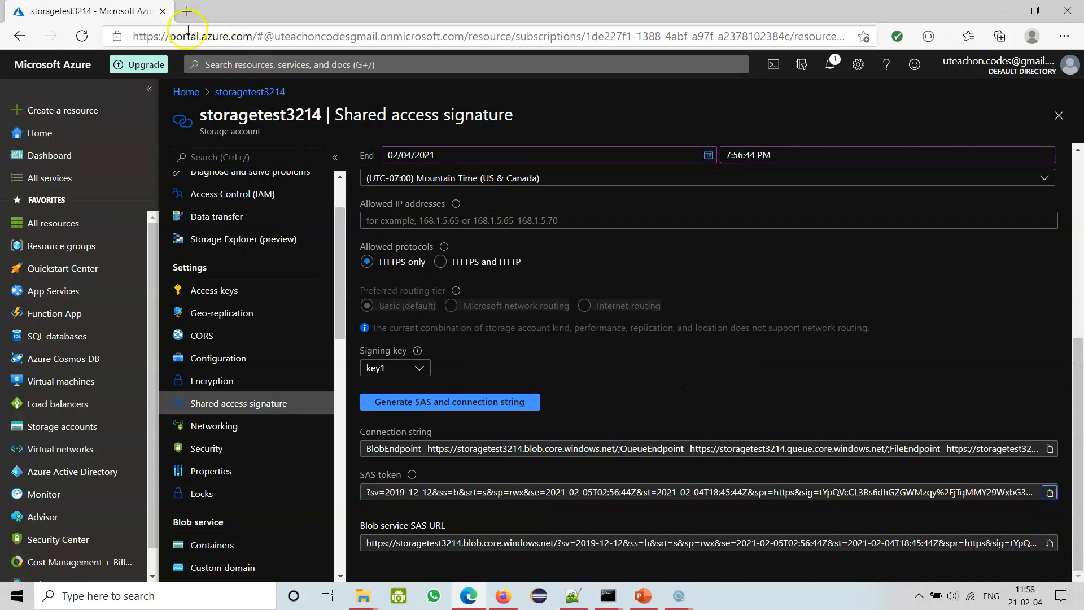
Step: Open a blank document in Notepad
key("super")
type("n")
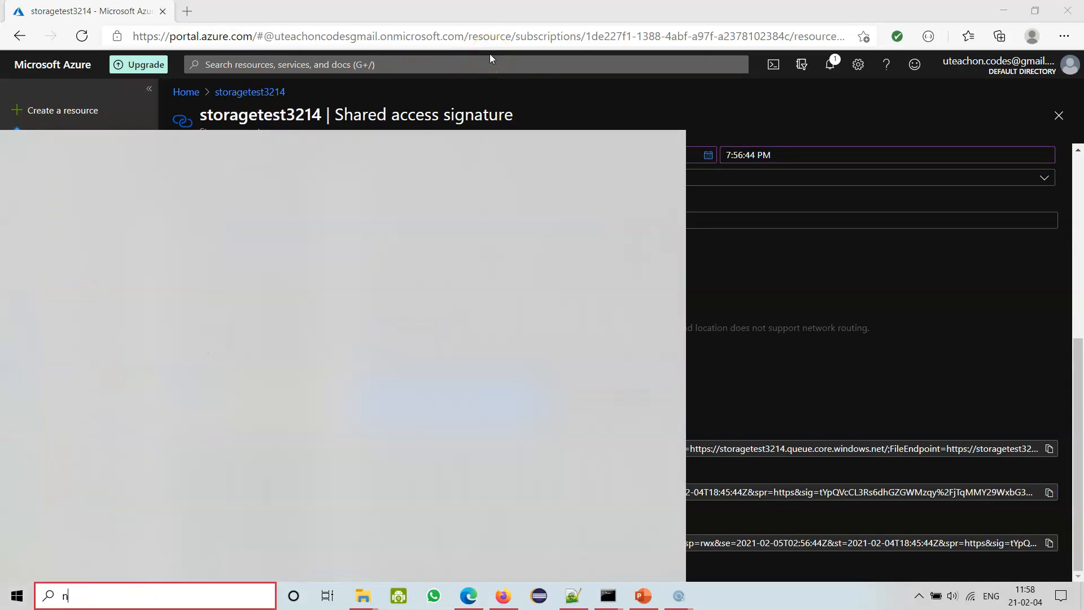
type("otepad")
key("Return")
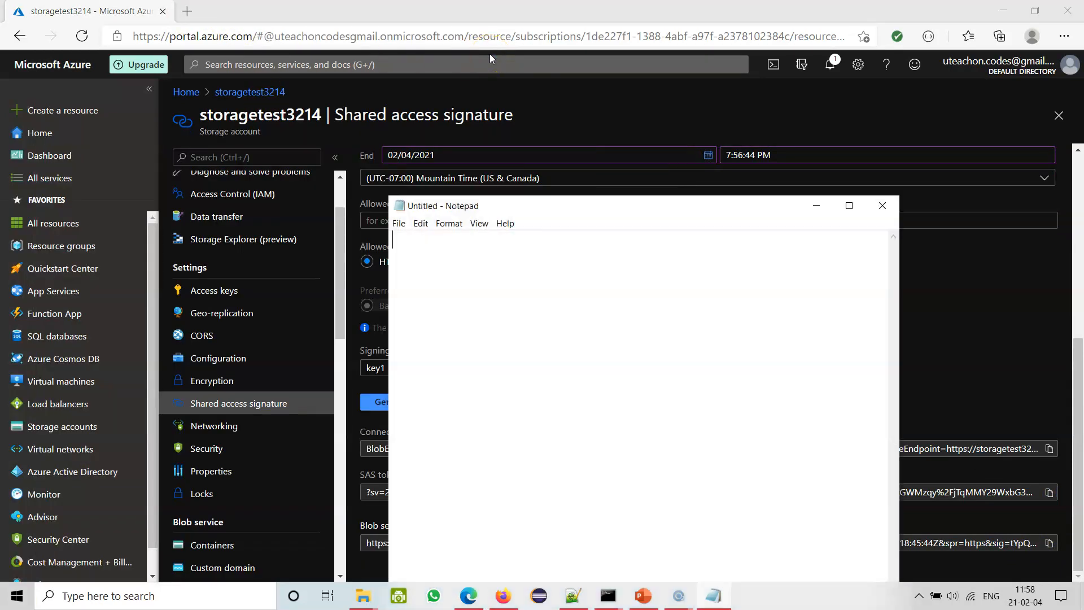
Step: Minimize the blank Notepad window and examine the SAS token's description and the blob service SAS URL
left_click_drag(533, 197, 753, 81)
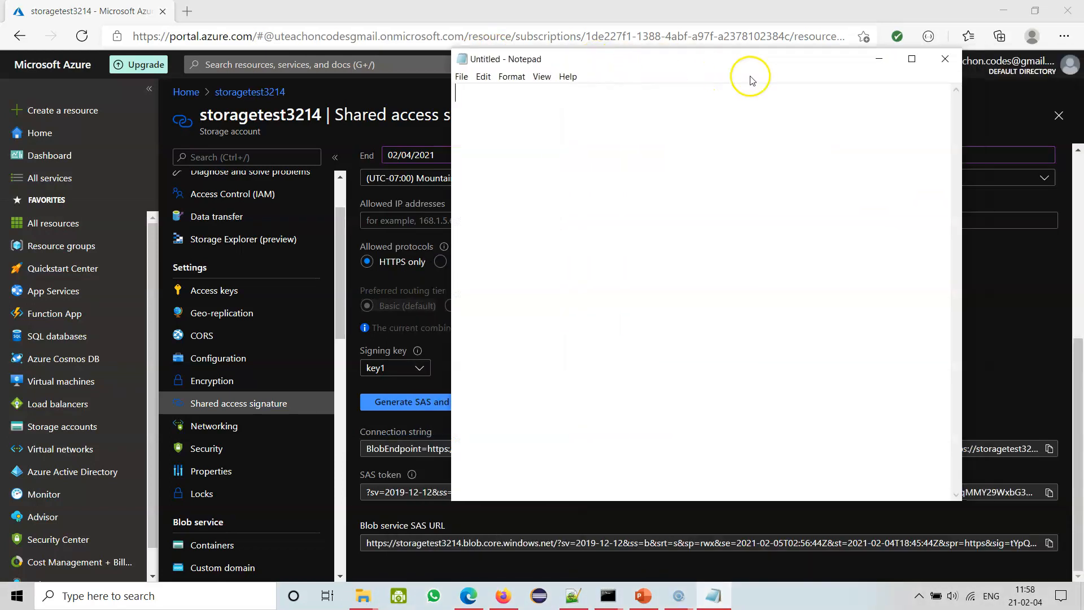
left_click(877, 58)
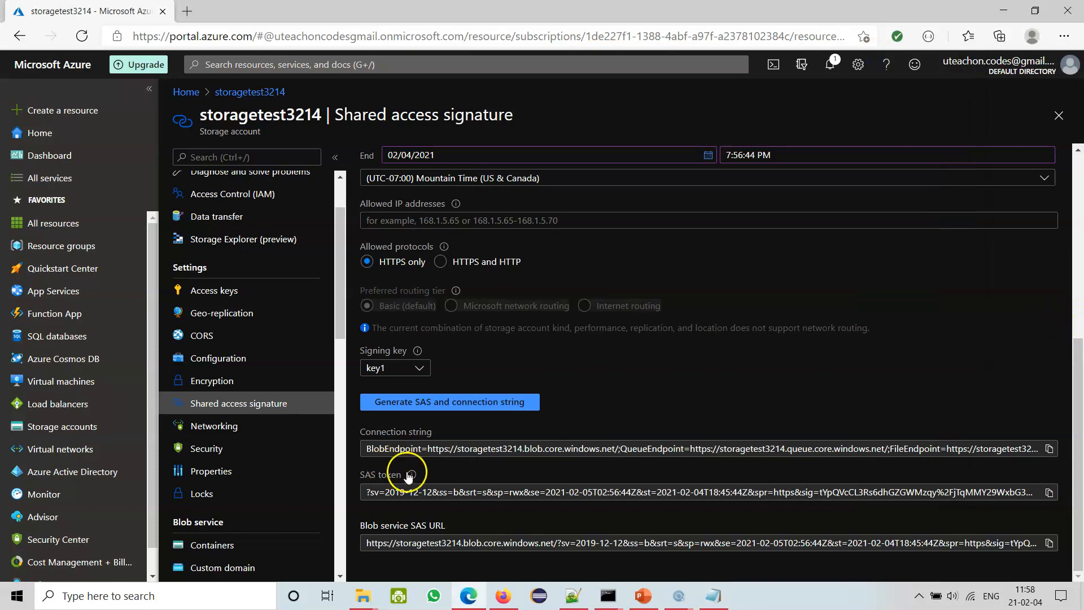
mouse_move(410, 477)
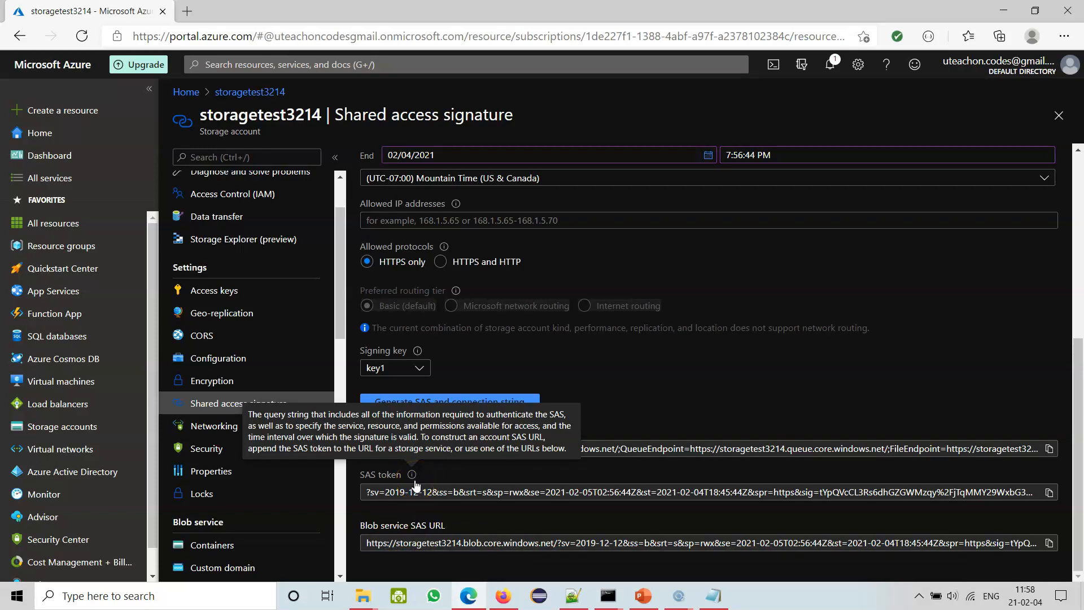
left_click(409, 546)
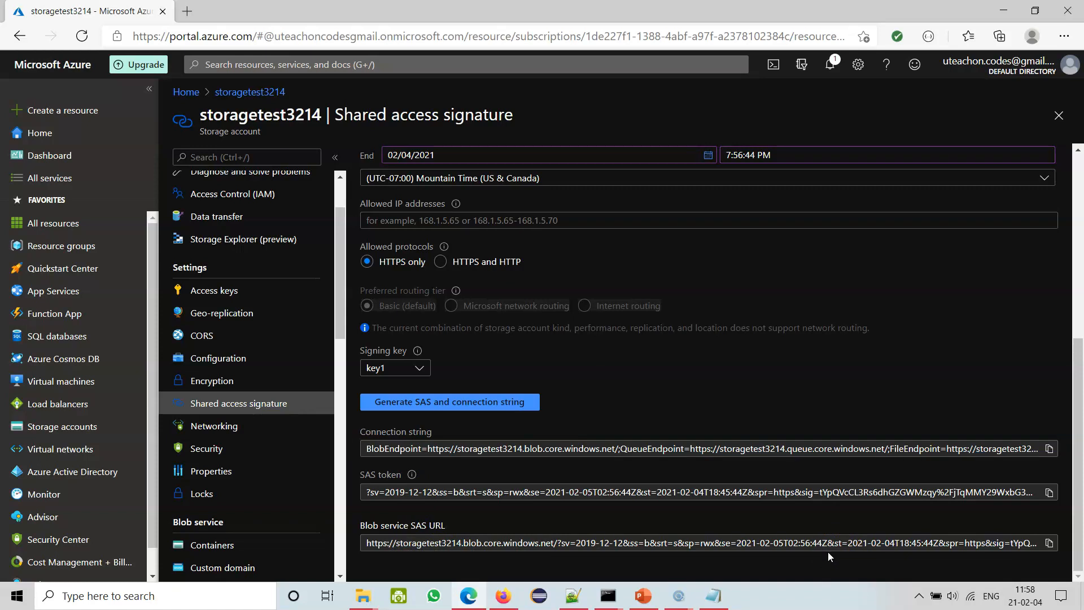
left_click(391, 543)
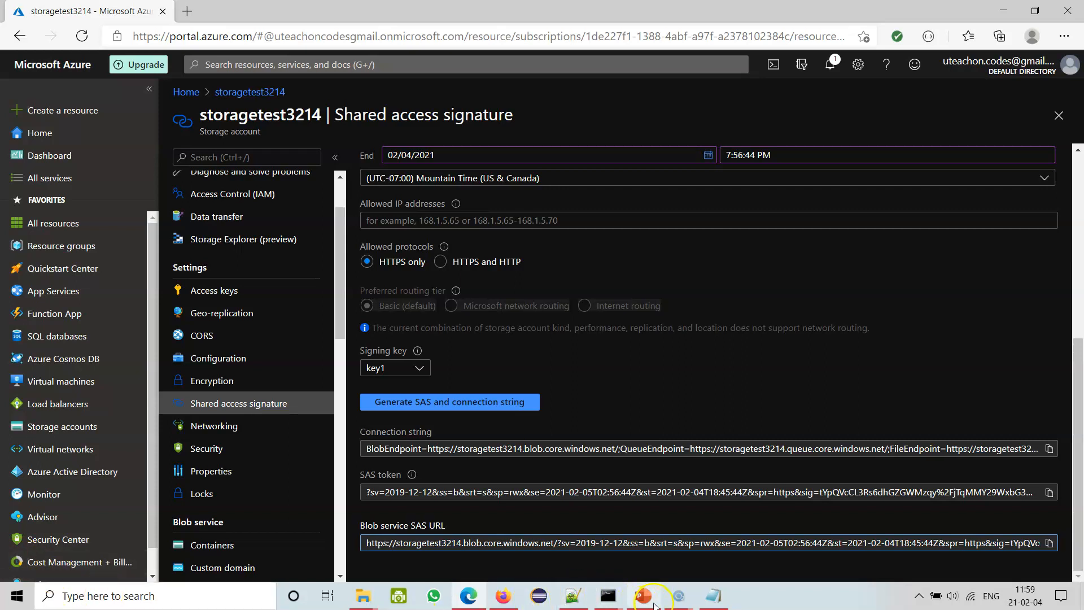
left_click(678, 596)
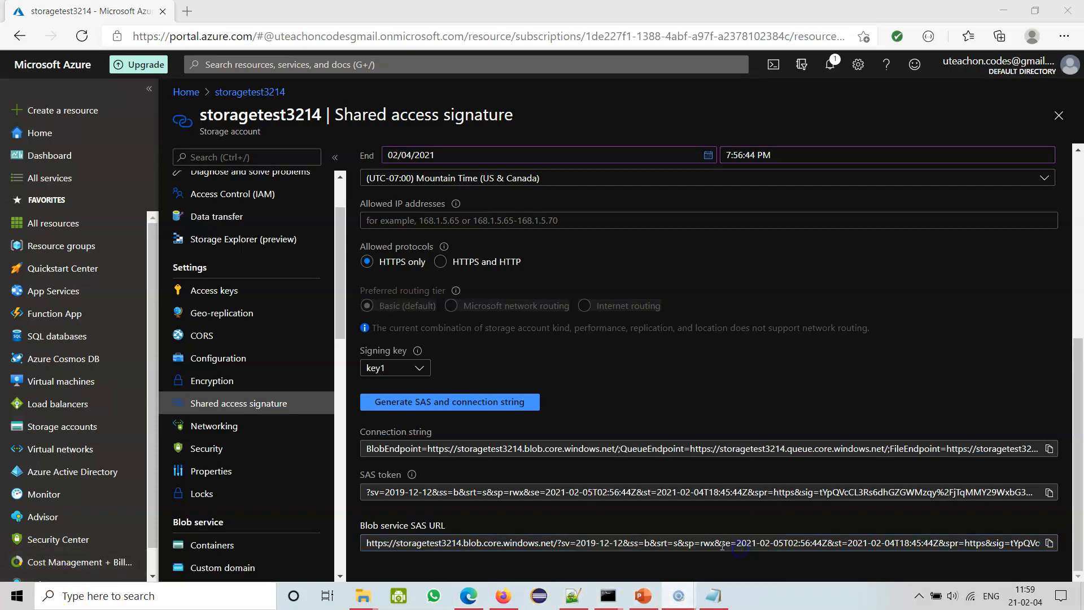
left_click(637, 504)
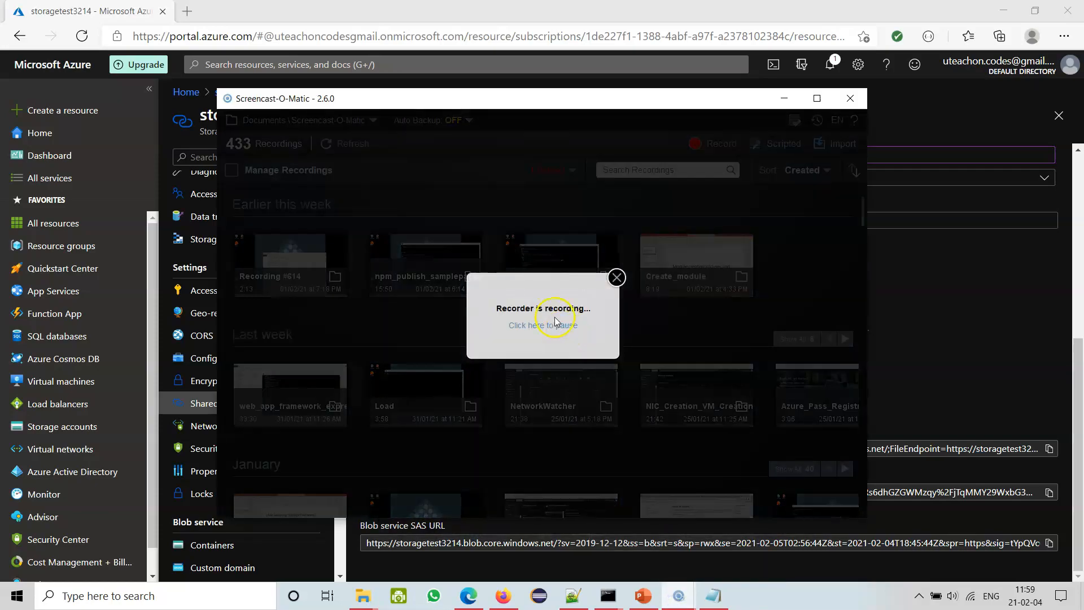
left_click(551, 325)
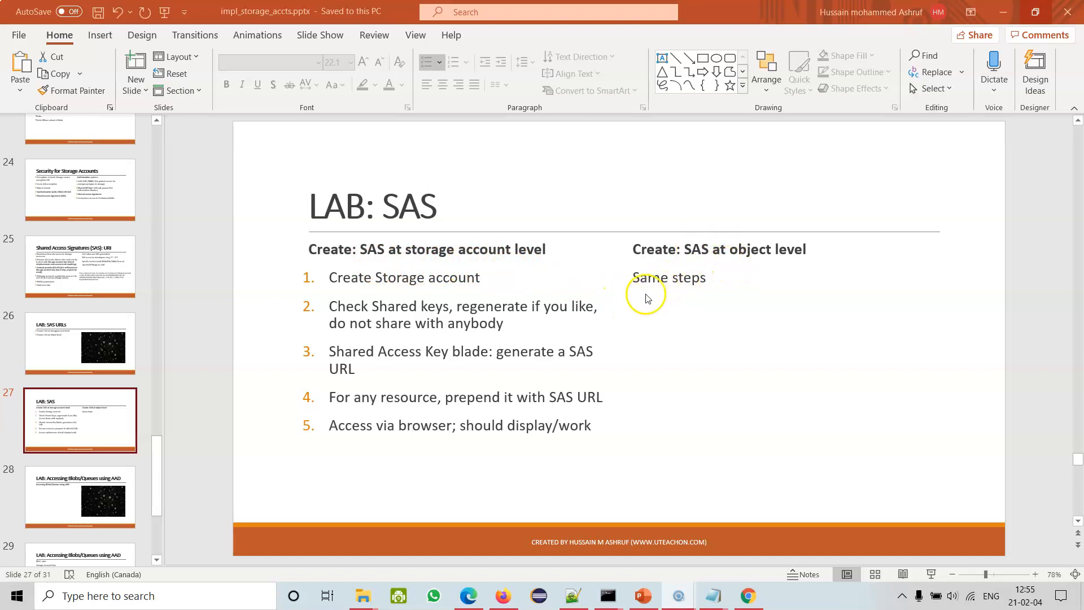
Step: Switch to the Azure portal in Microsoft Edge, leave the account's shared access signature page and open storagetest3214's blob containers
left_click(468, 595)
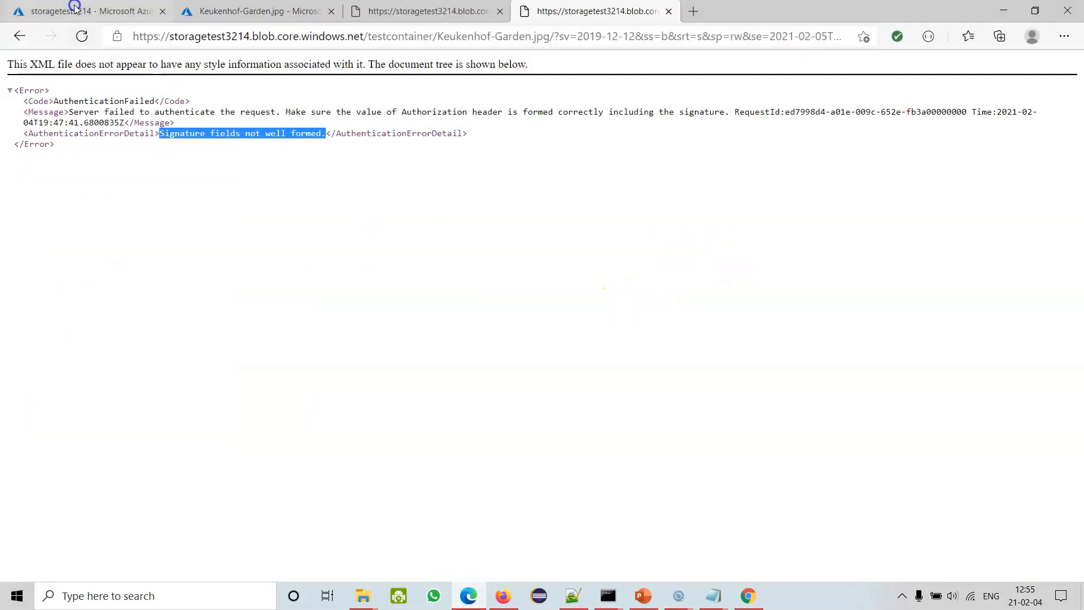
left_click(116, 15)
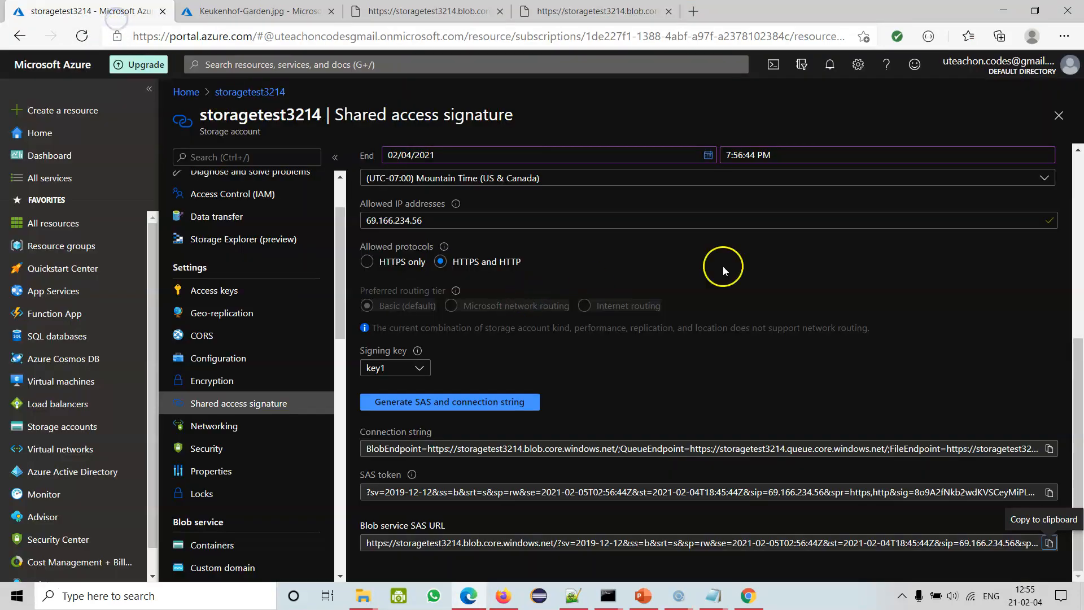
left_click(1058, 117)
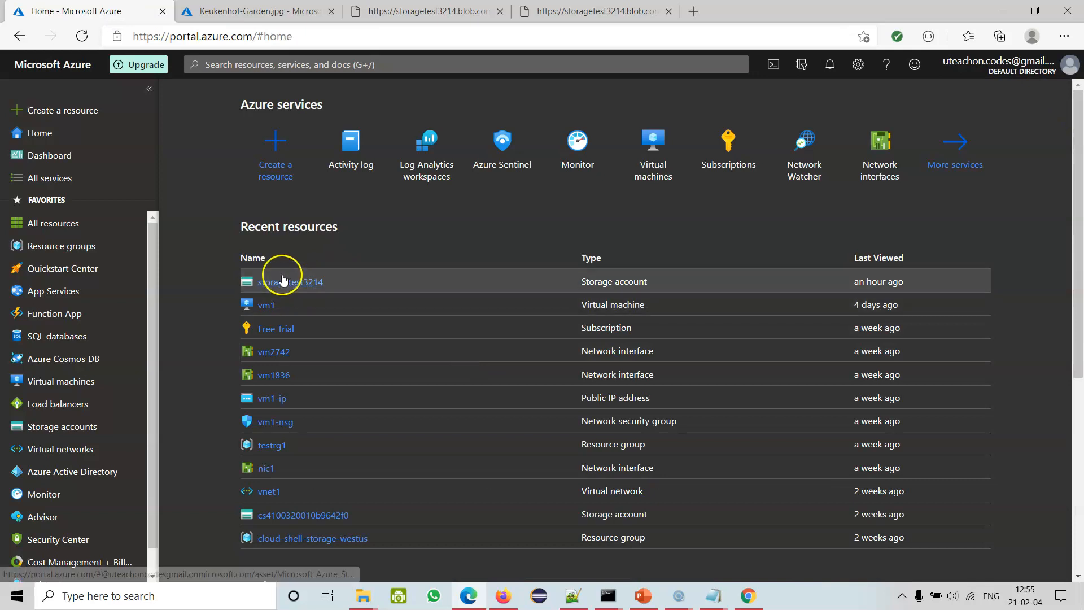
left_click(283, 280)
left_click_drag(339, 314, 333, 428)
left_click(215, 244)
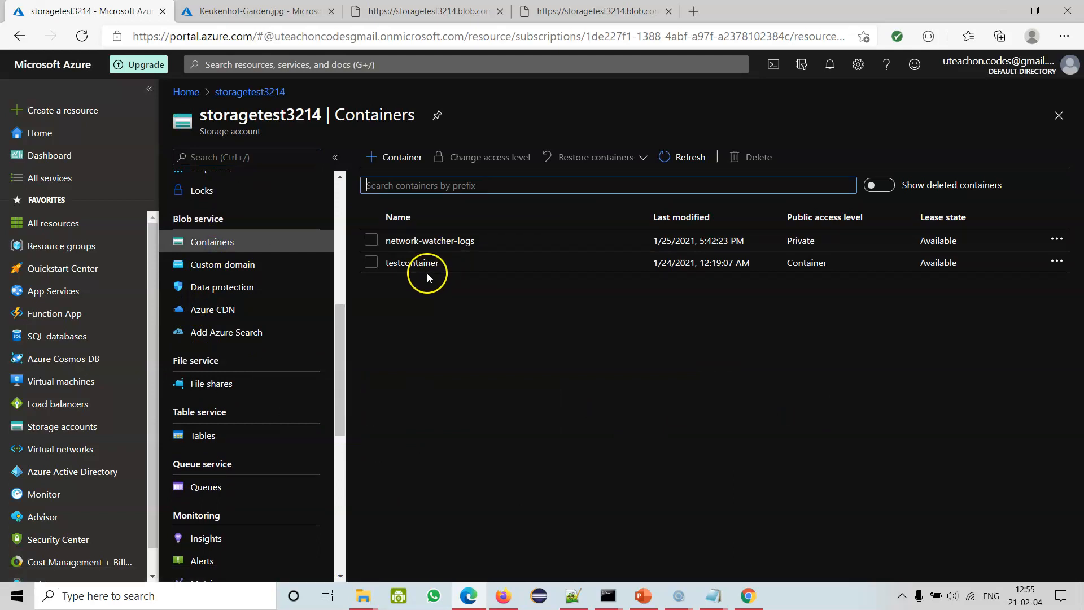
Step: Open the Keukenhof-Garden.jpg blob in testcontainer and look over its properties
left_click(424, 263)
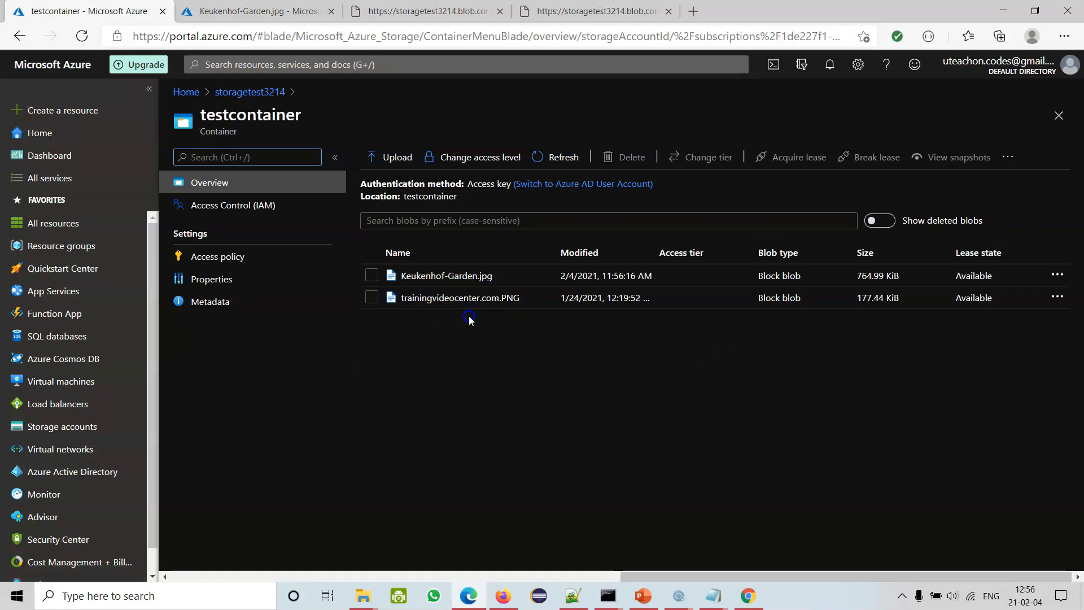
left_click(446, 276)
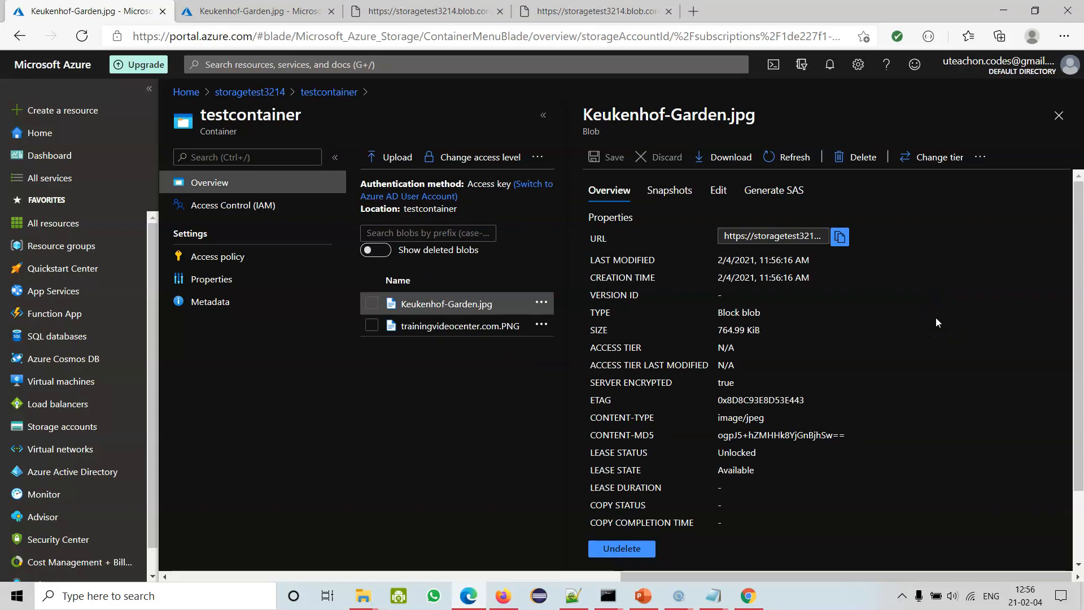
left_click_drag(1075, 247, 1057, 192)
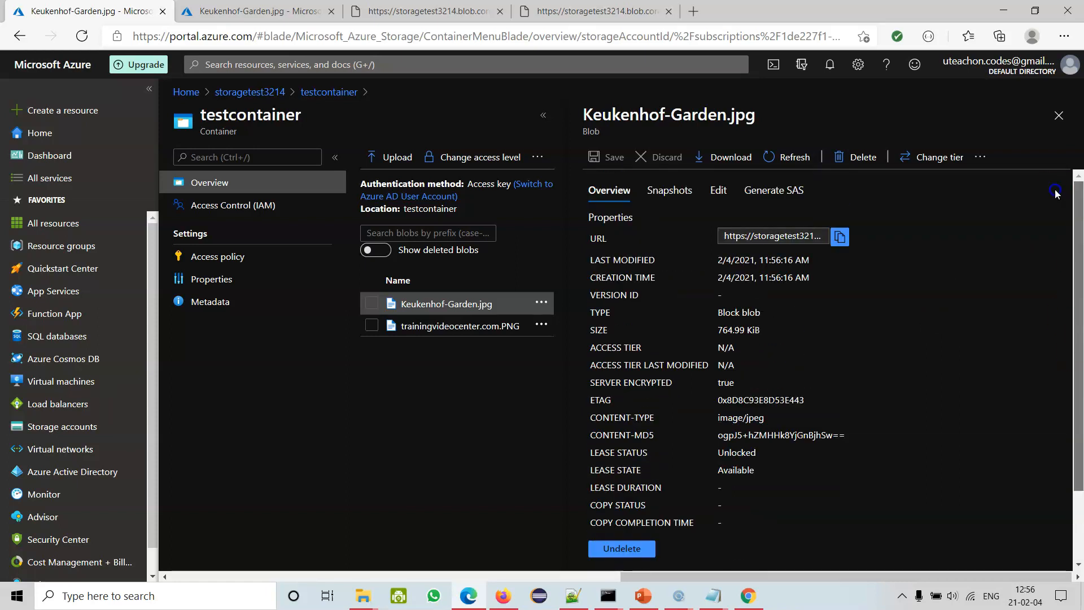
Step: View testcontainer's properties and return to the storage account's container list
left_click(202, 314)
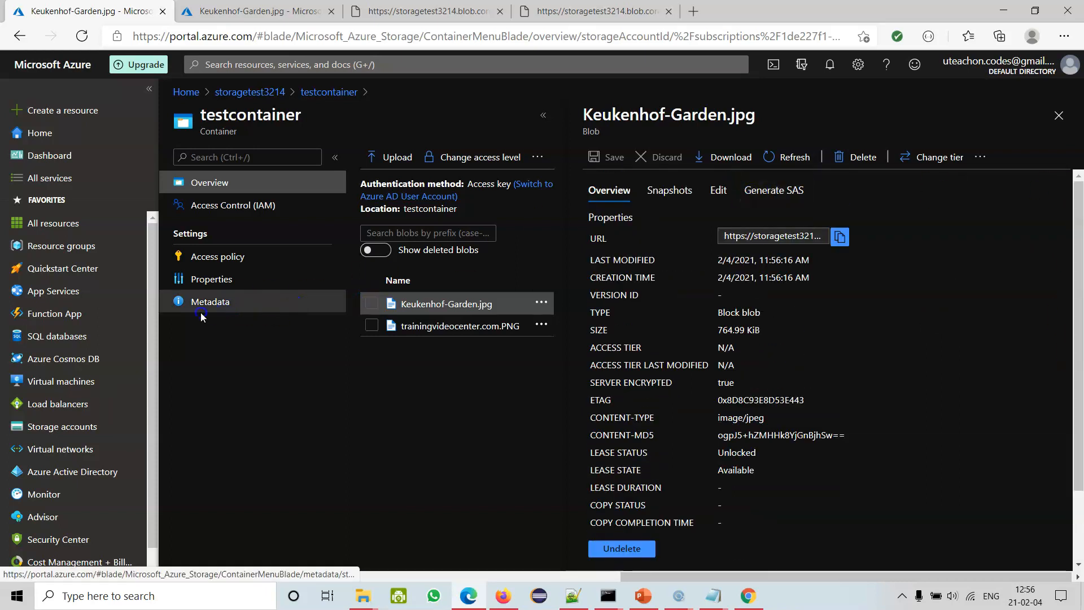
left_click(215, 285)
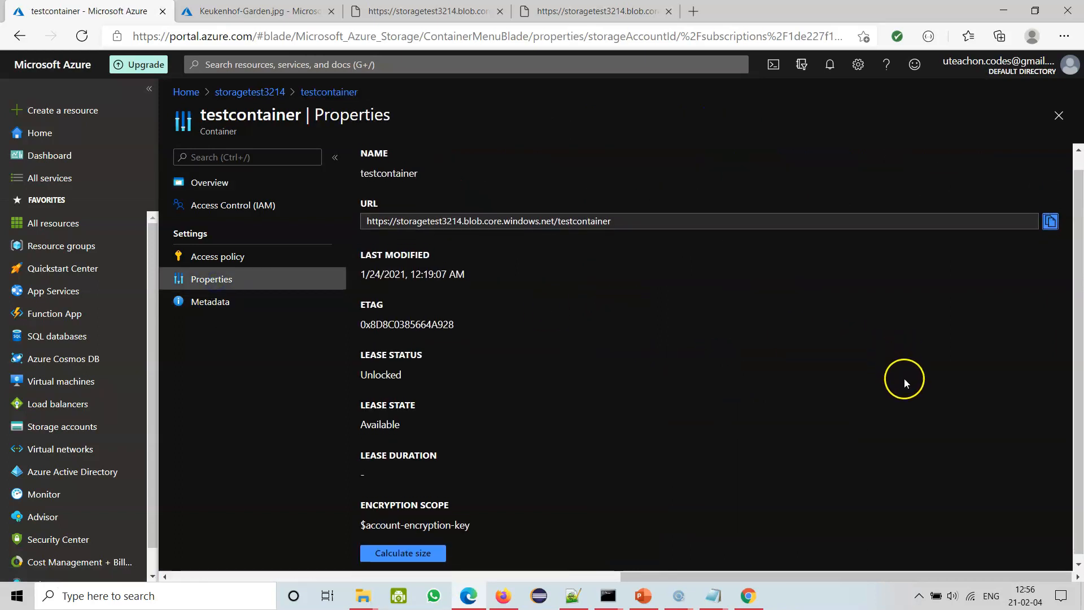
left_click(1058, 115)
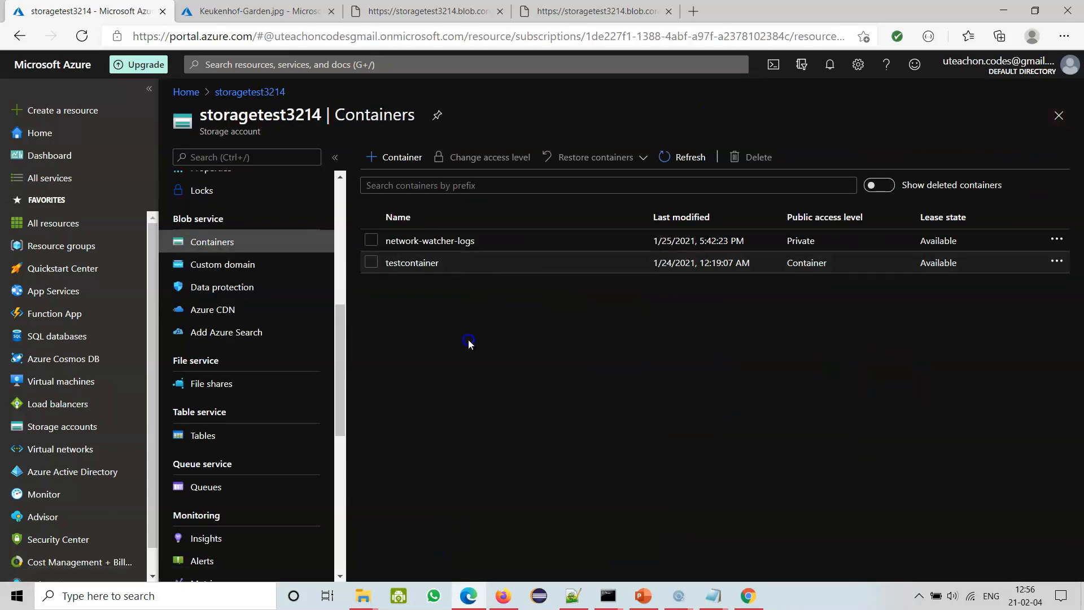
Step: Open Keukenhof-Garden.jpg in testcontainer and bring up its SAS generation settings
left_click(213, 248)
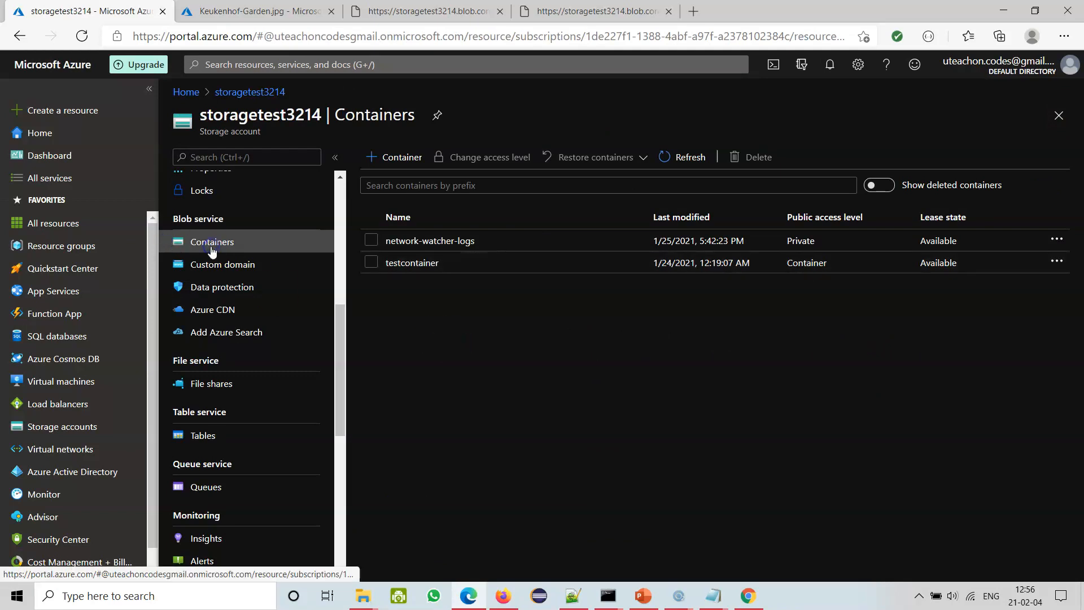
left_click(429, 265)
left_click(482, 281)
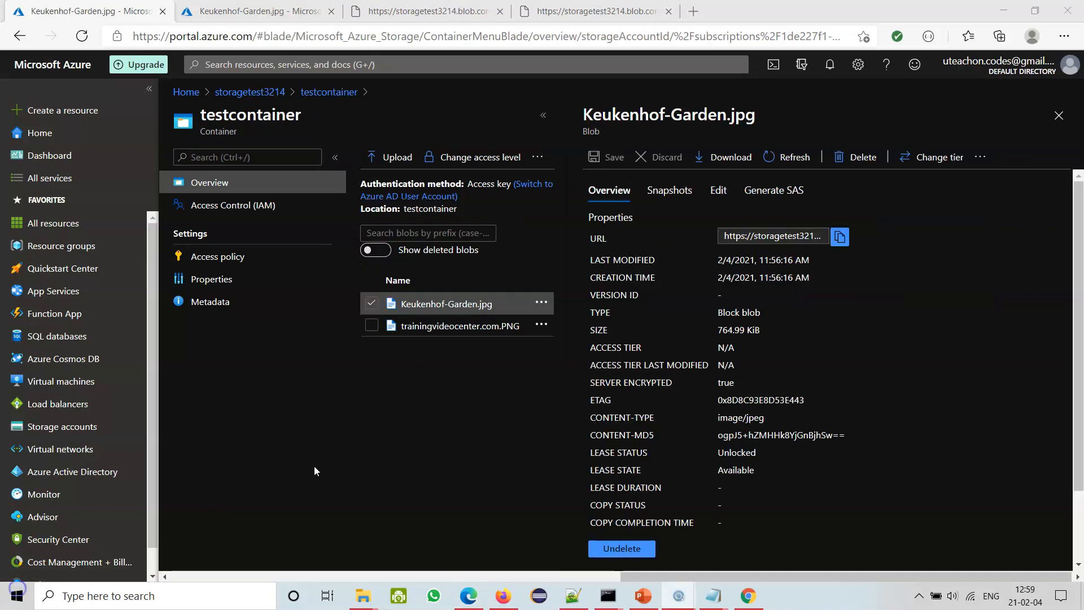
left_click(435, 303)
left_click(781, 194)
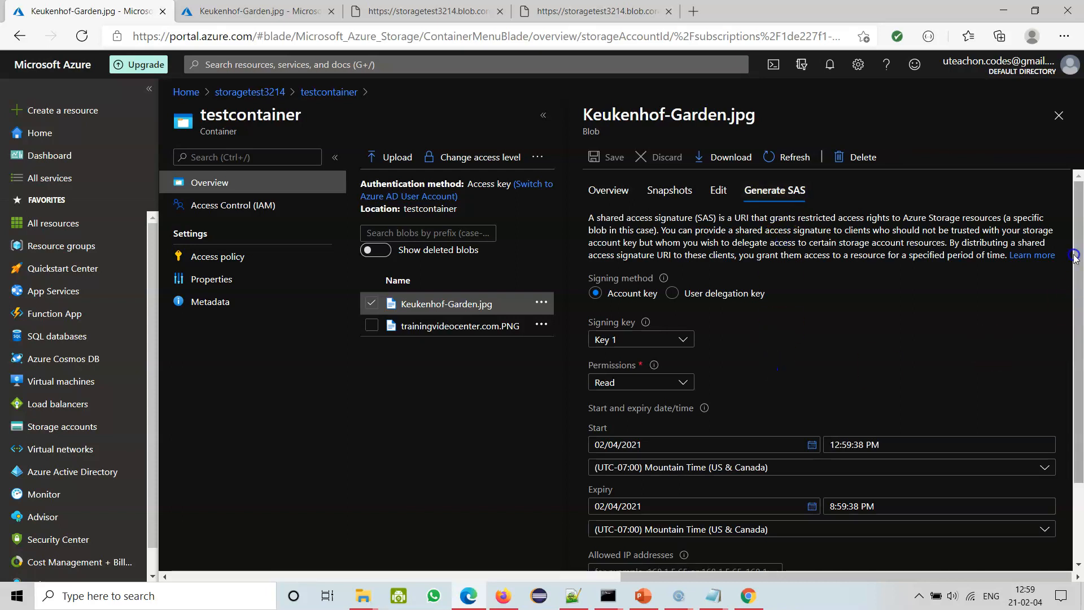
Step: Review the permissions available for the blob's SAS and leave the selection at Read
scroll(776, 384, "down", 3)
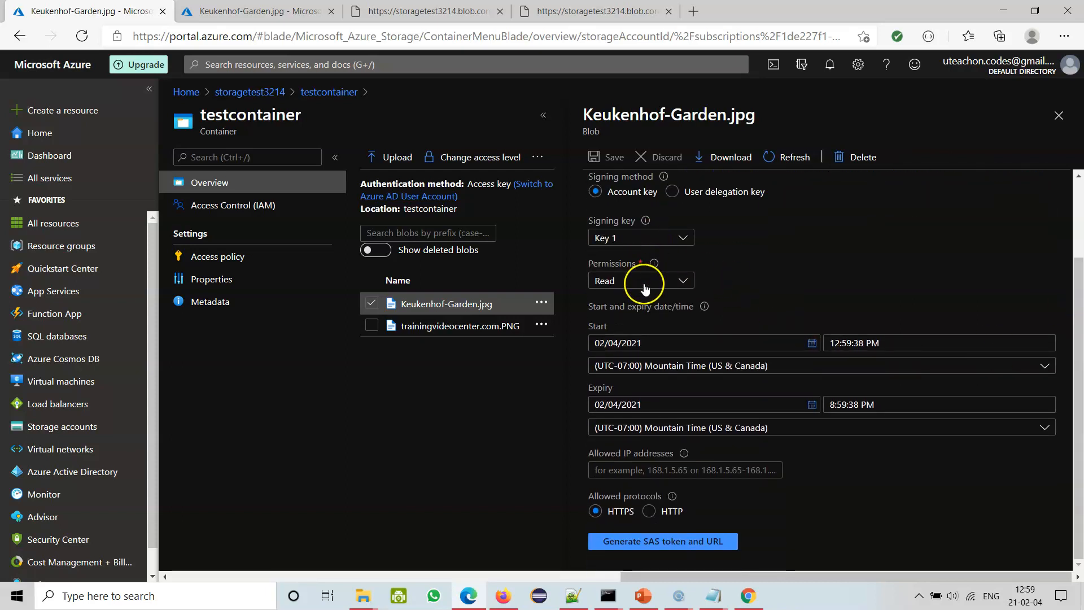
left_click(681, 282)
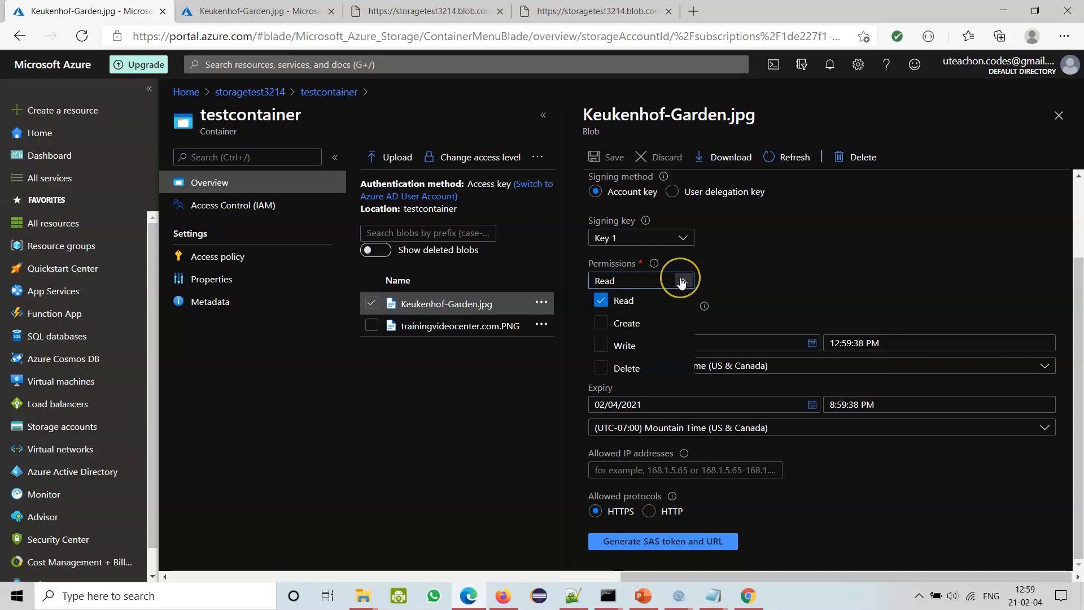
left_click(769, 277)
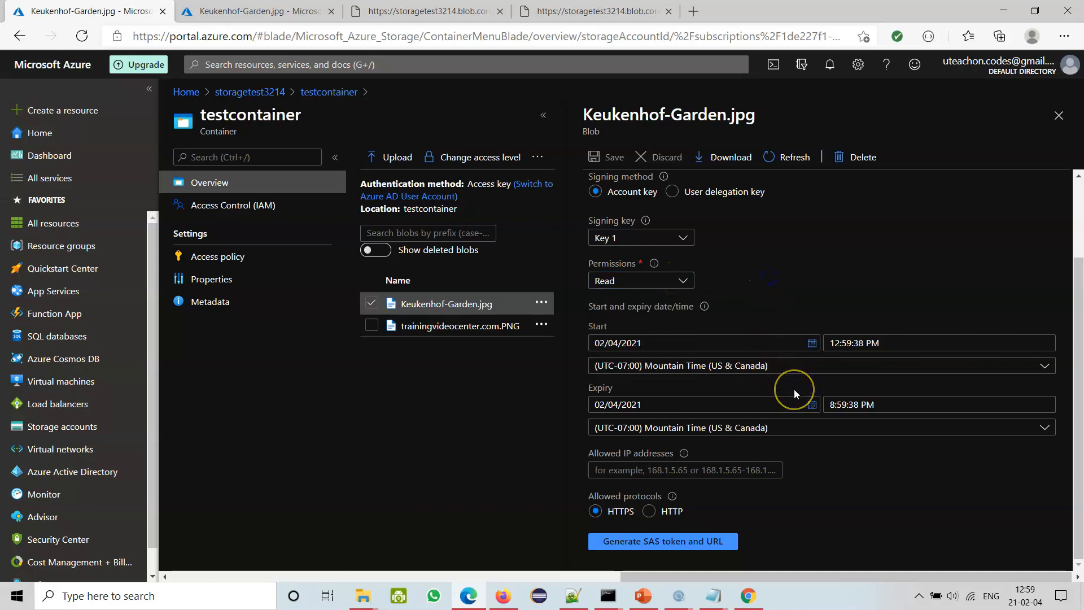
Step: Set the blob SAS start time to 12:45:38 PM
left_click(851, 342)
key("BackSpace")
key("BackSpace")
type("45")
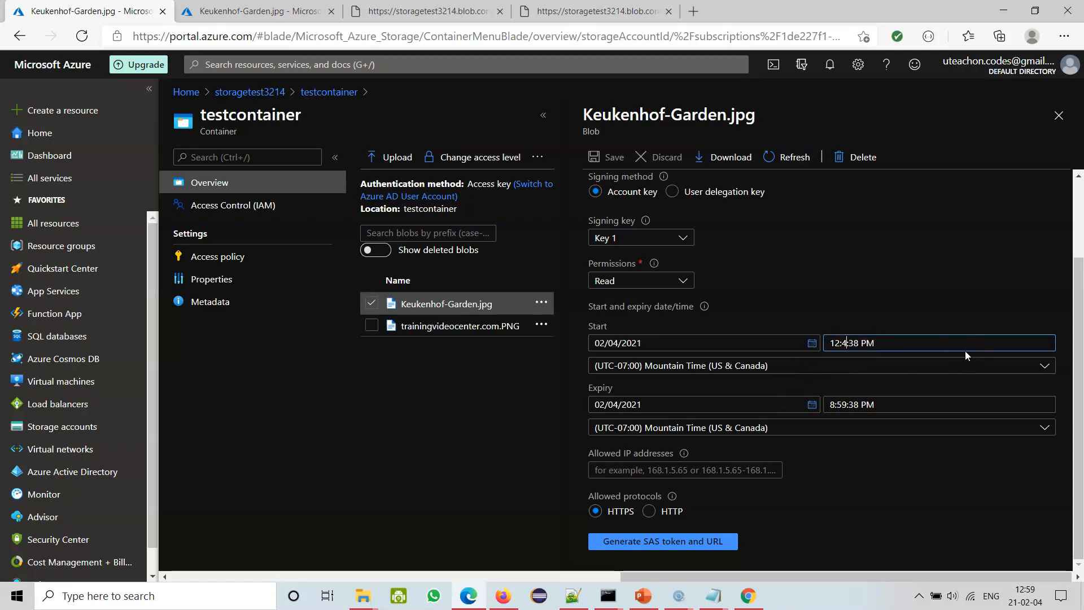
left_click(876, 510)
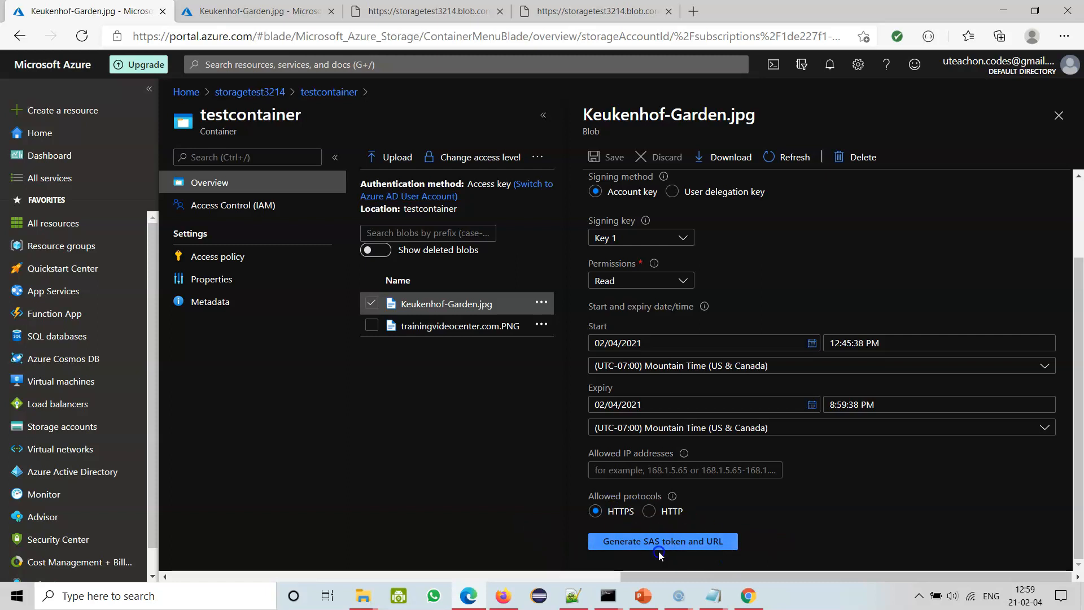
Step: Generate the SAS token and URL for Keukenhof-Garden.jpg and copy the Blob SAS URL to the clipboard
left_click(682, 537)
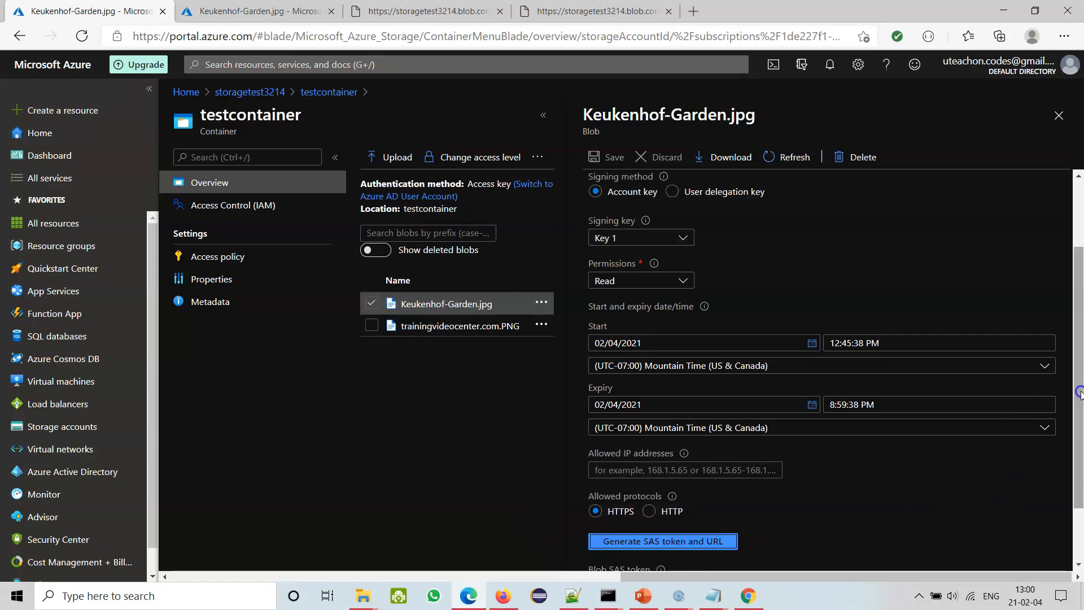
left_click_drag(1079, 394, 1078, 502)
left_click(669, 531)
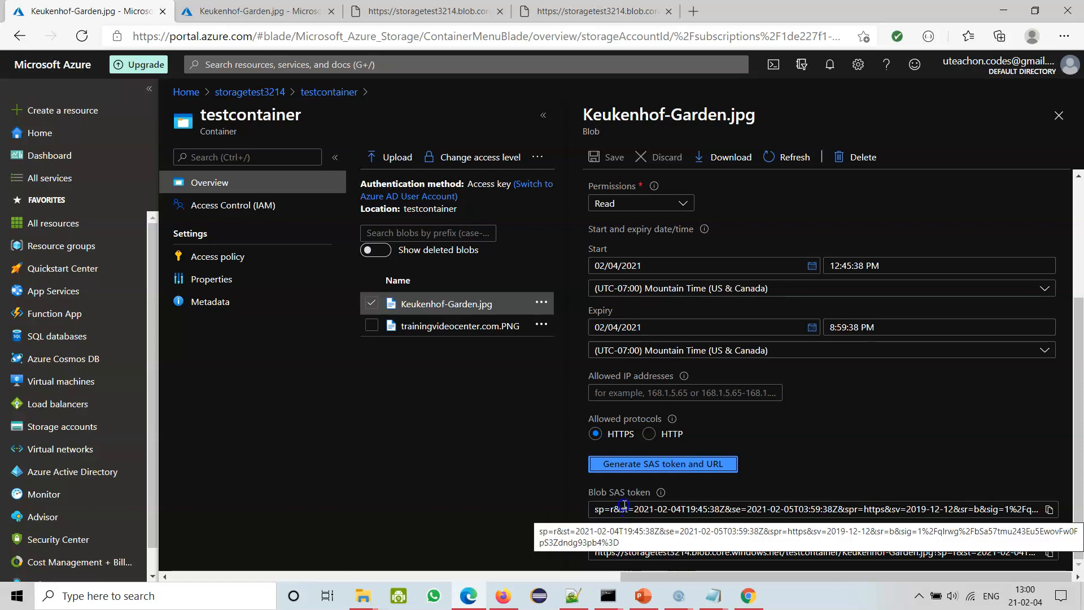
left_click(1045, 545)
left_click(1049, 552)
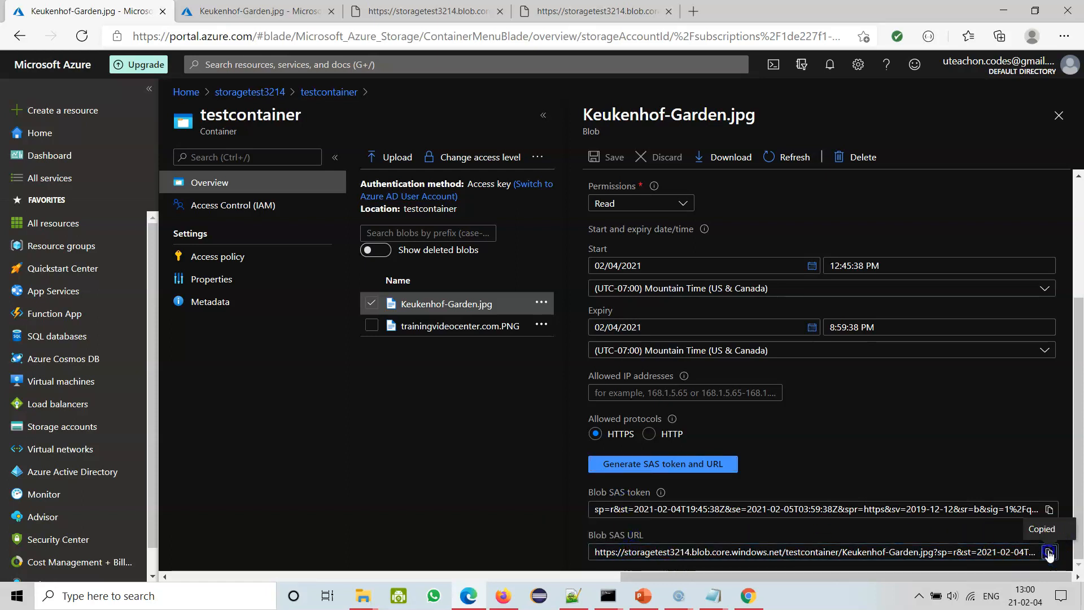
Step: Load the copied Blob SAS URL, including its access token, in a new browser tab to display the image
left_click(693, 11)
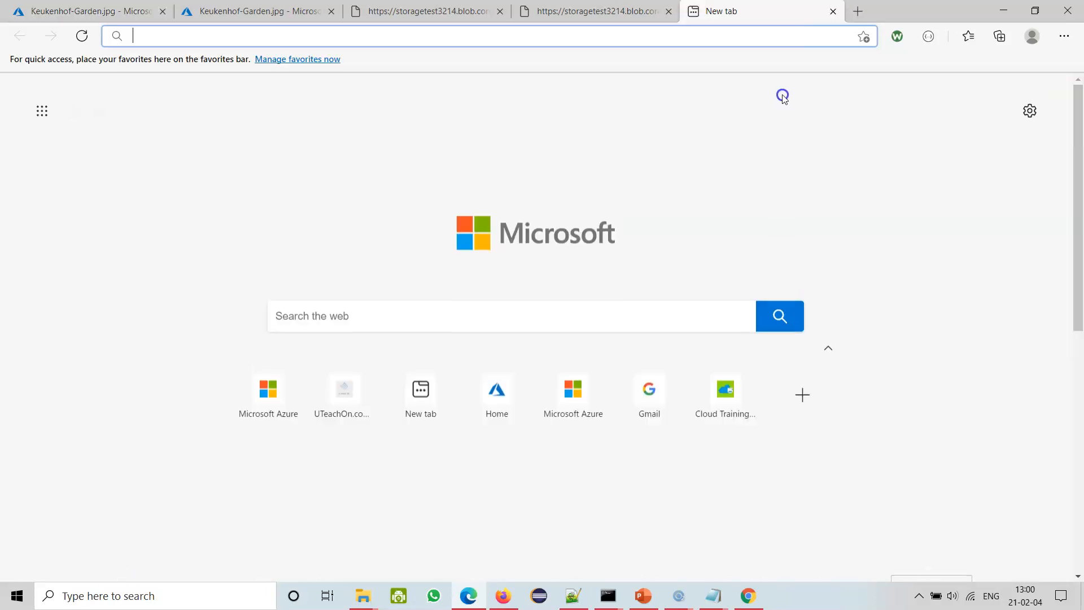
key("ctrl+v")
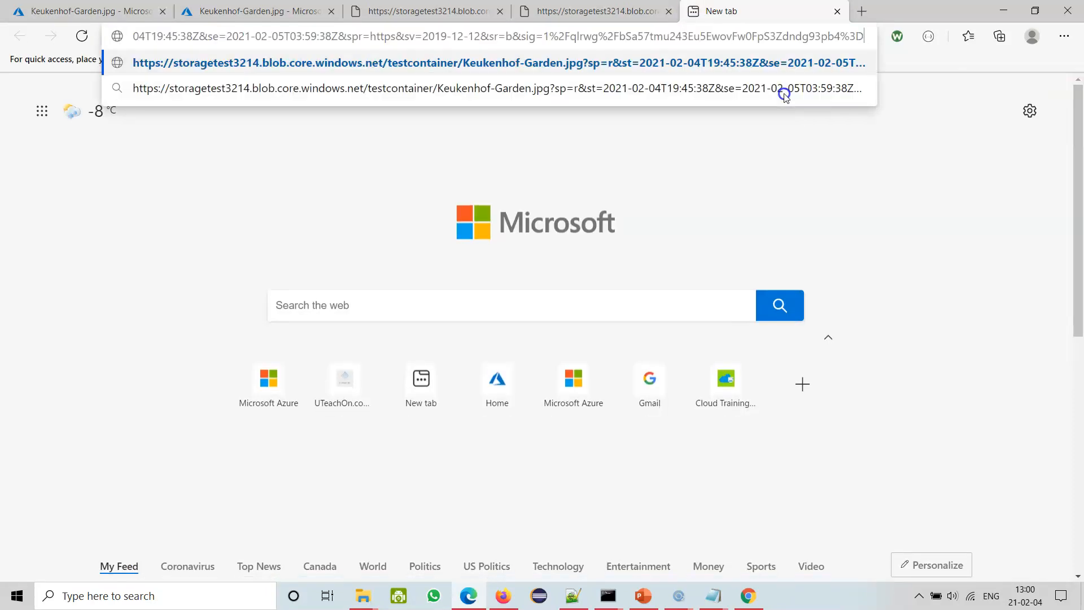
key("Return")
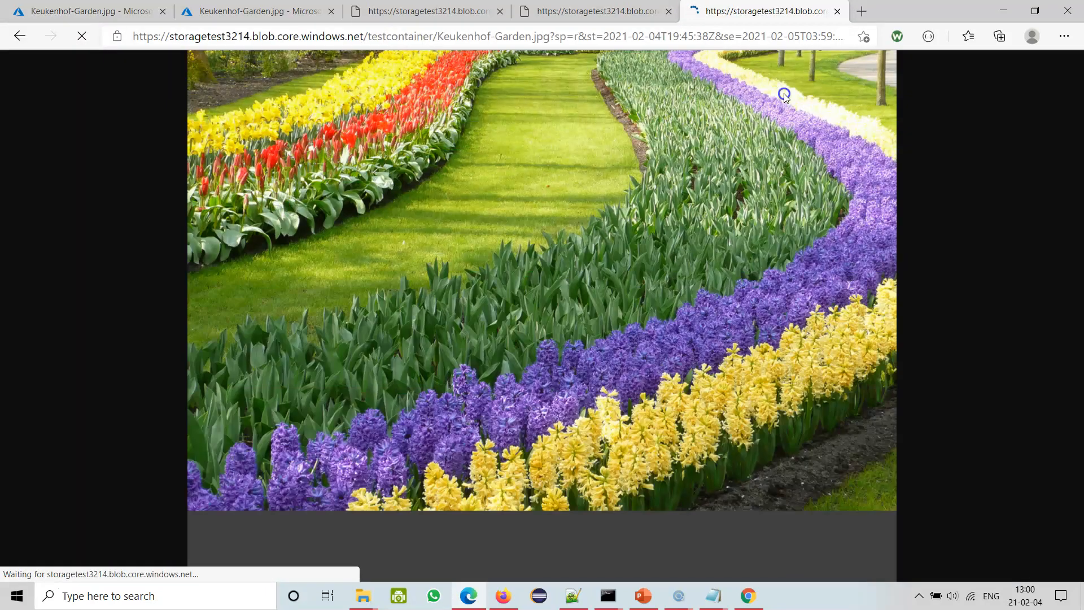